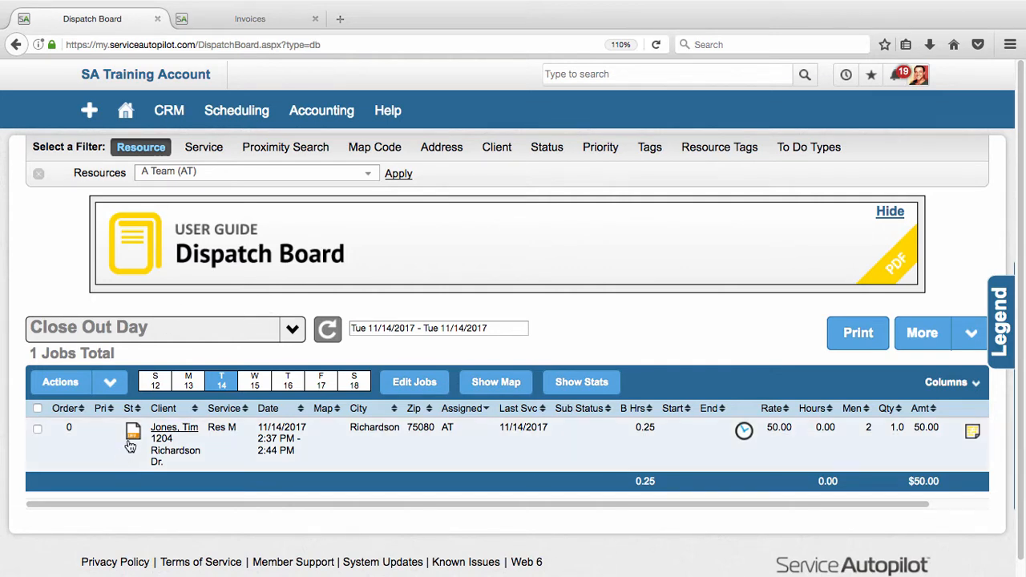
# Open the invoice attached to the invoiced Res M job of 11/14/2017 and view its line items and totals.
pyautogui.moveTo(133, 434)
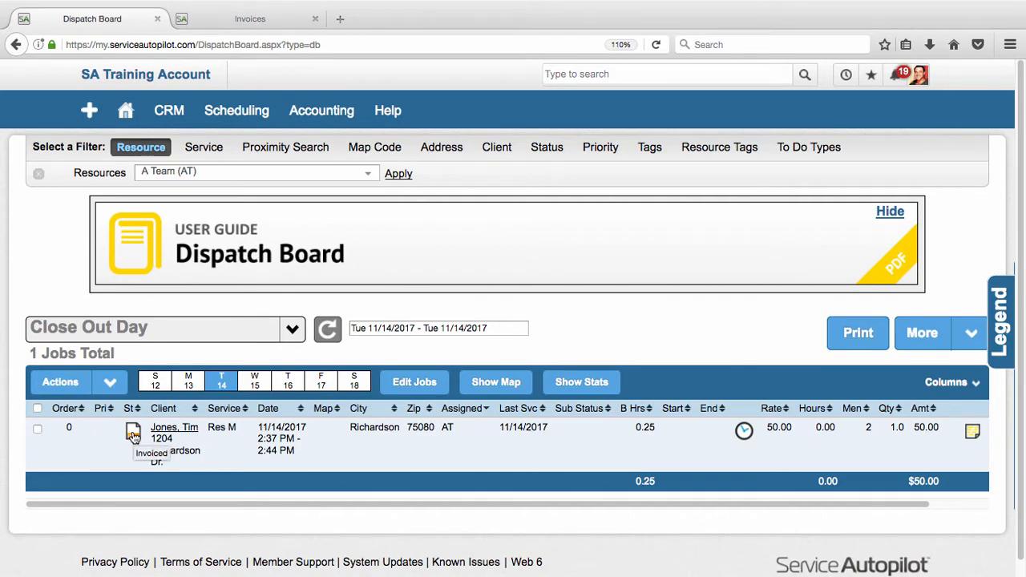
pyautogui.click(133, 433)
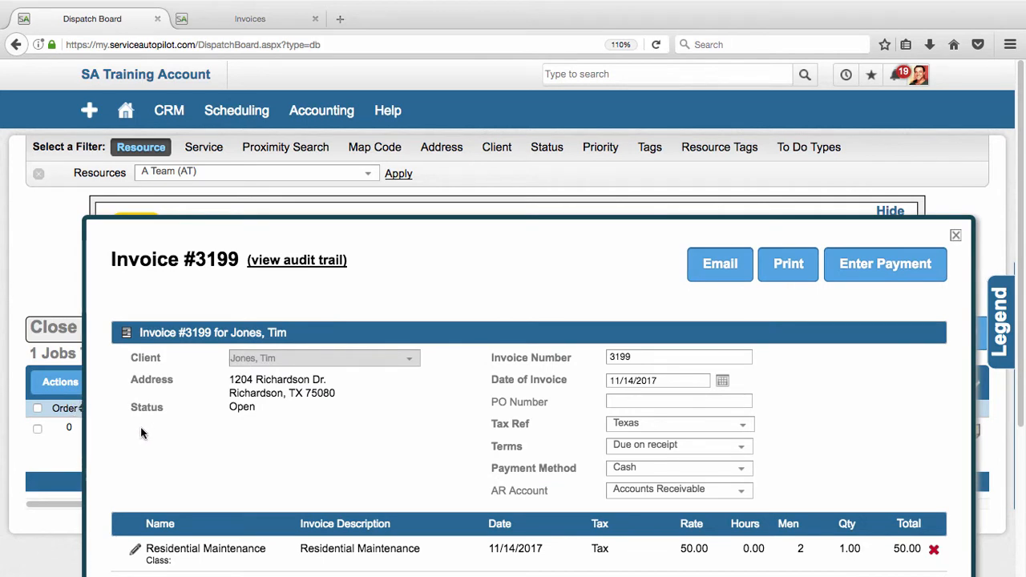
pyautogui.scroll(-3, 141, 433)
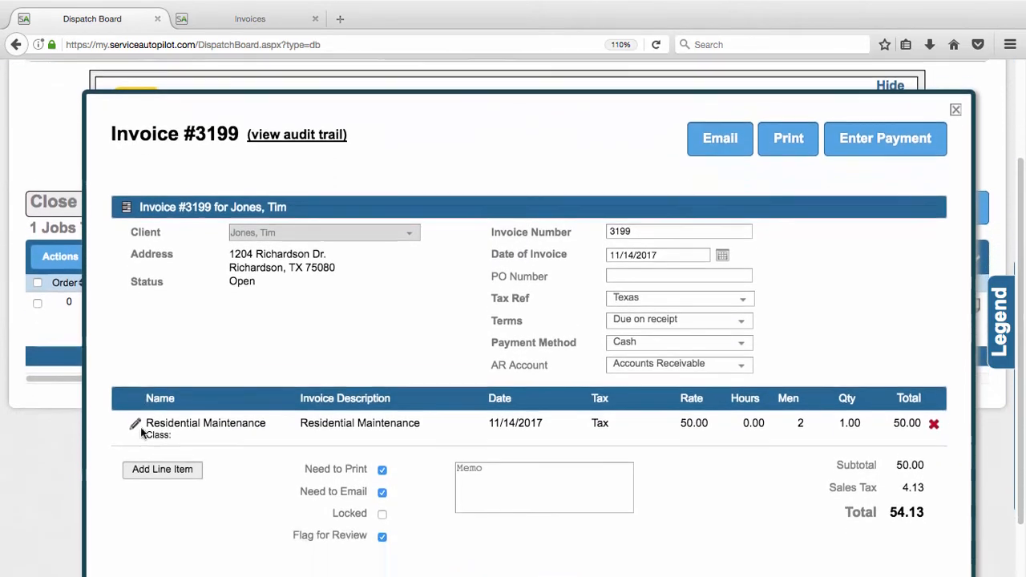
pyautogui.scroll(-1, 141, 433)
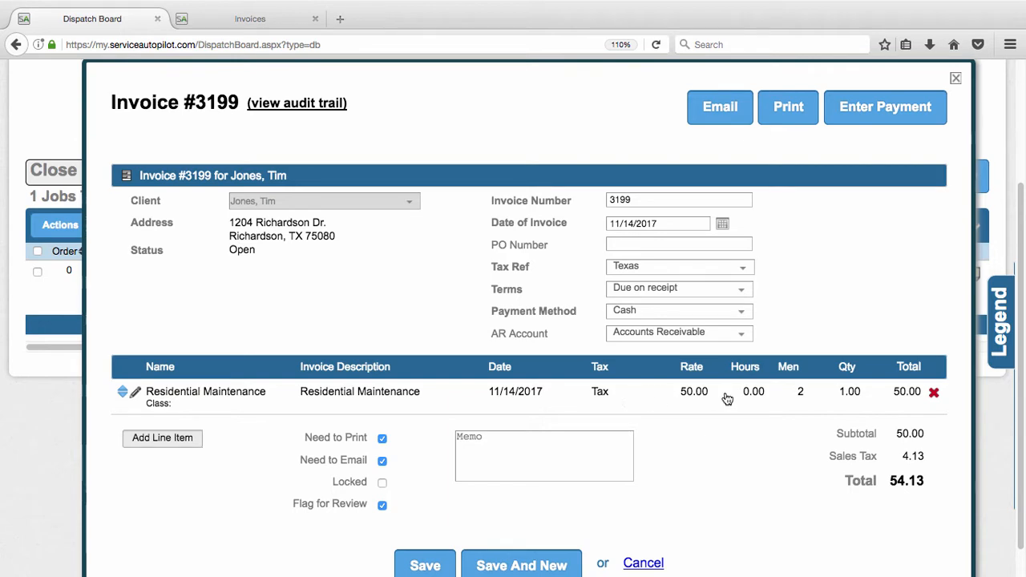
# Set the rate of the Residential Maintenance line item to 65 and save the line.
pyautogui.click(445, 392)
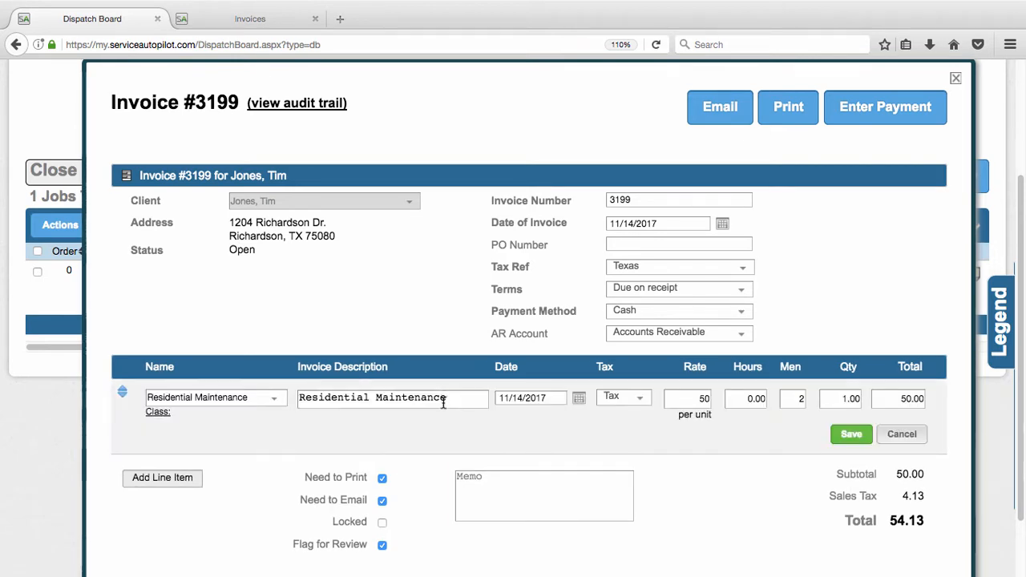
pyautogui.click(695, 401)
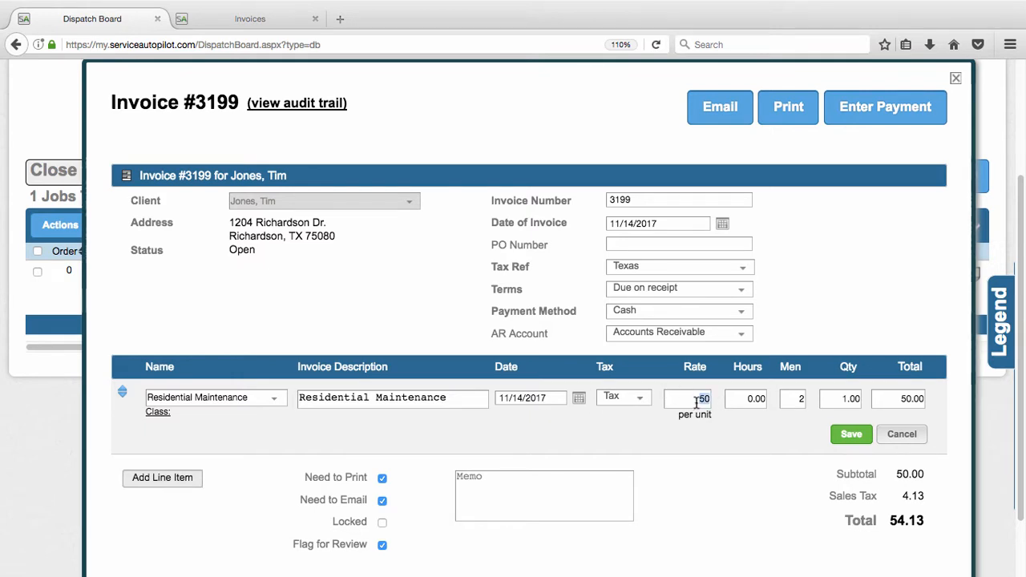
pyautogui.write('65')
pyautogui.click(733, 402)
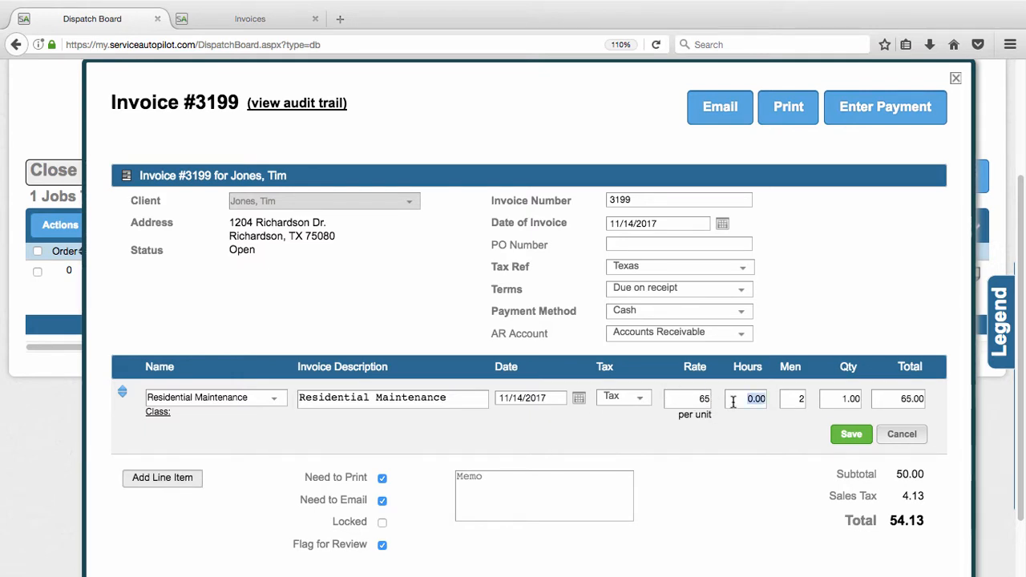
pyautogui.click(838, 434)
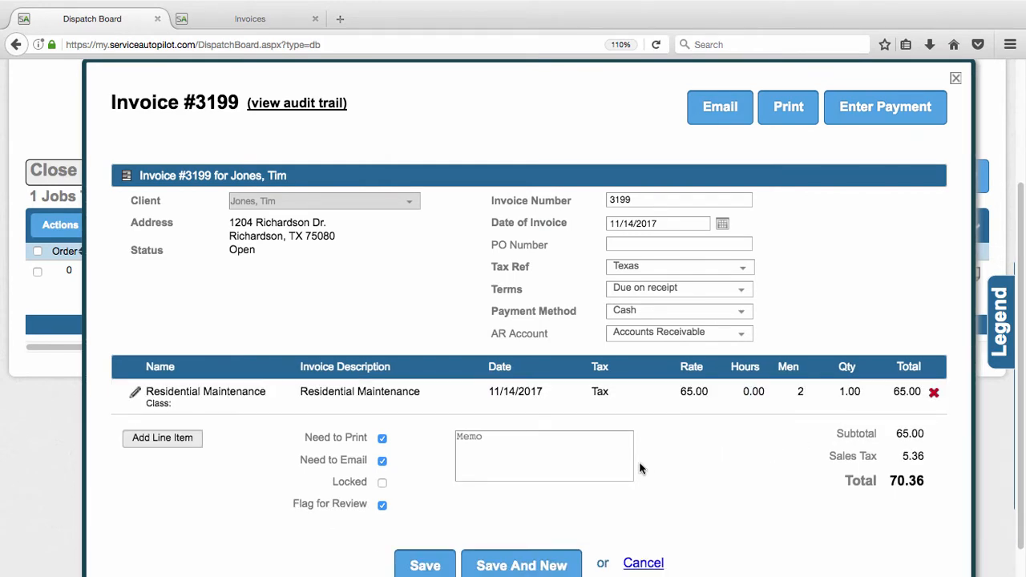
# Add a line item for Amazing Product to the invoice with its default rate and quantity, and save the line.
pyautogui.click(165, 446)
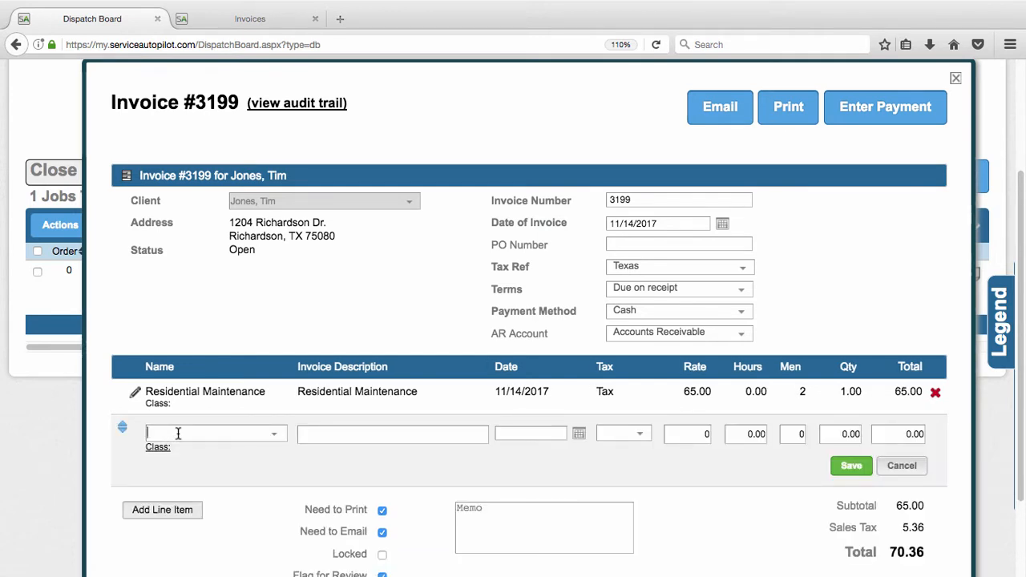
pyautogui.click(178, 433)
pyautogui.write('pro')
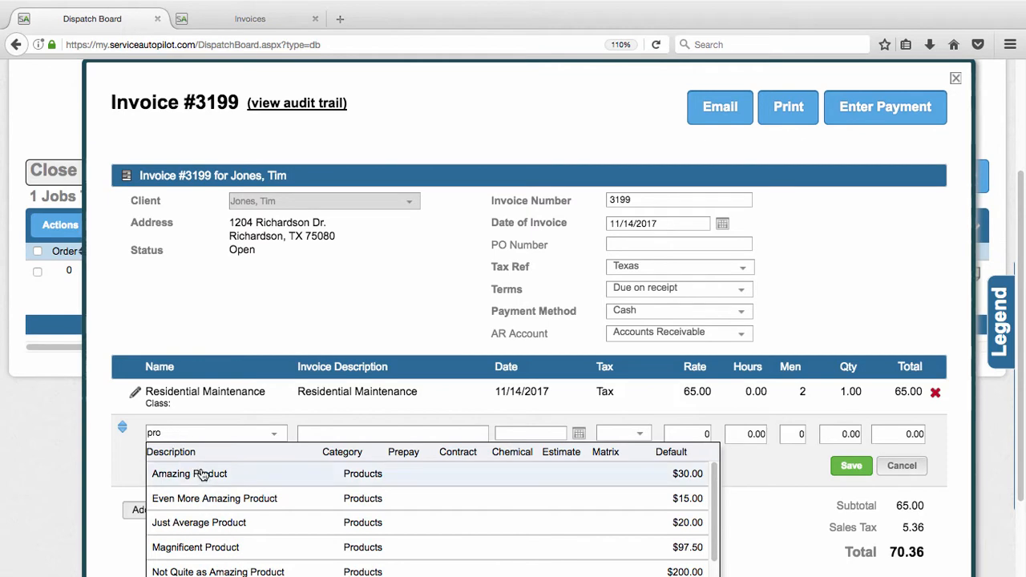
pyautogui.click(202, 474)
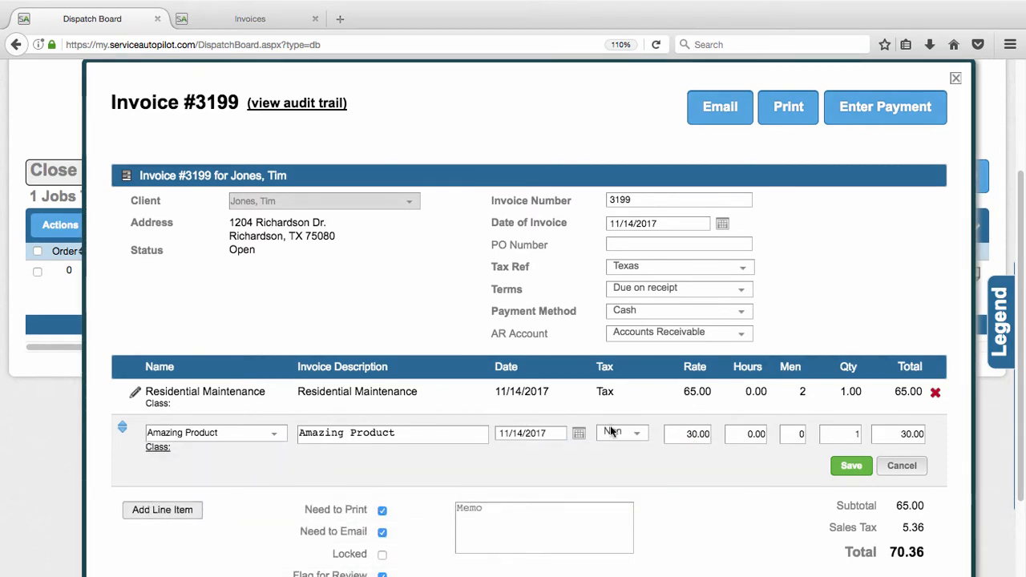
pyautogui.click(852, 466)
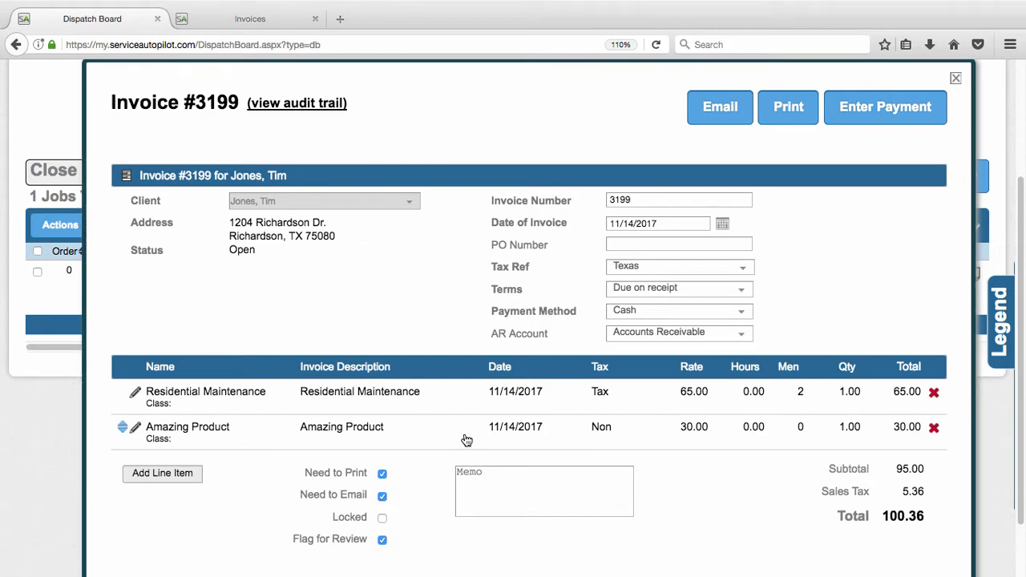
# Review the invoice's details and line items, and close it without saving.
pyautogui.scroll(1, 468, 442)
pyautogui.scroll(-2, 469, 438)
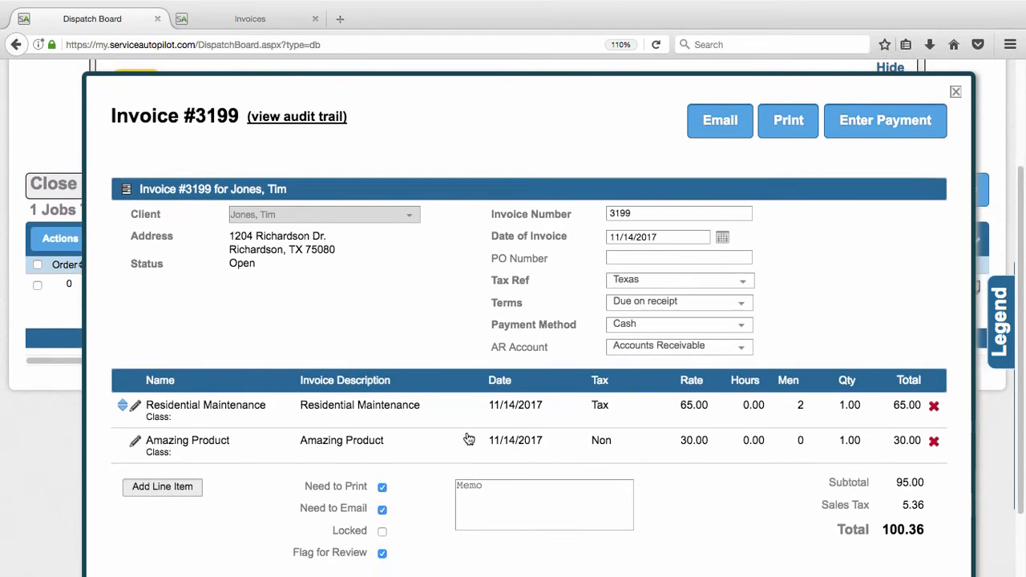
pyautogui.scroll(1, 470, 438)
pyautogui.scroll(1, 471, 439)
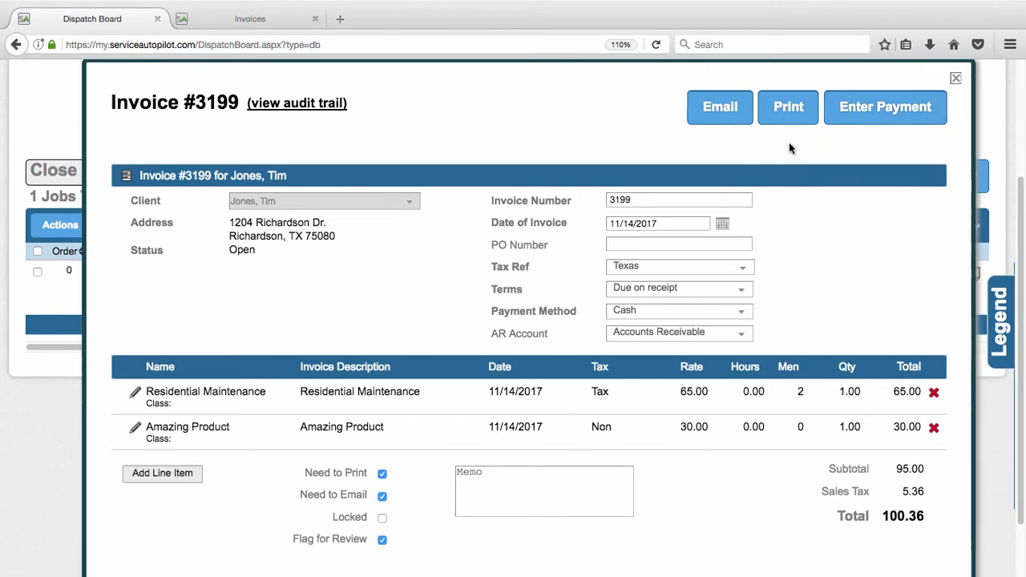
pyautogui.click(956, 77)
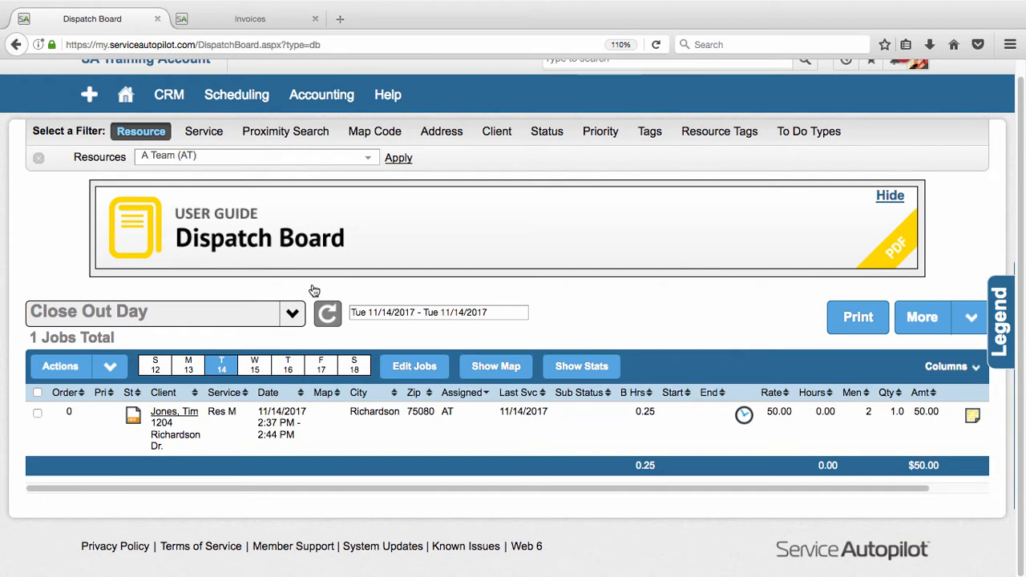
# Open the receivables invoice list and view the past due invoices followed by the open invoices.
pyautogui.moveTo(318, 96)
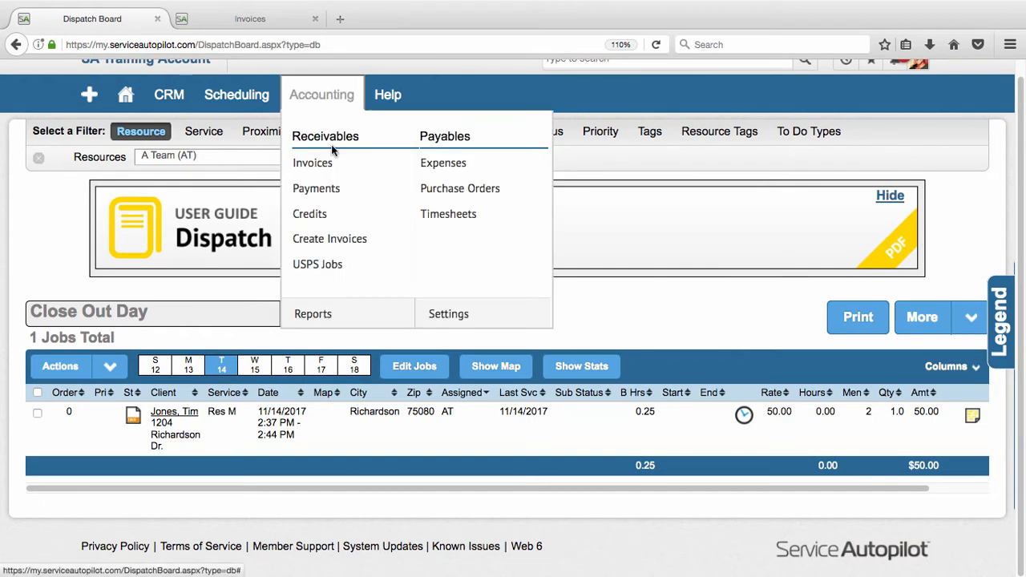
pyautogui.click(331, 169)
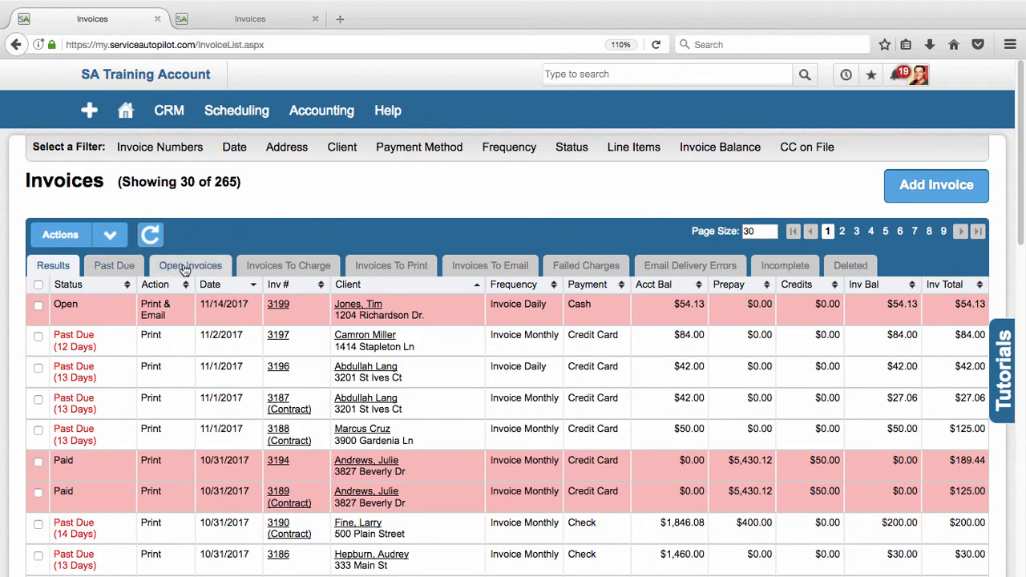
pyautogui.click(116, 270)
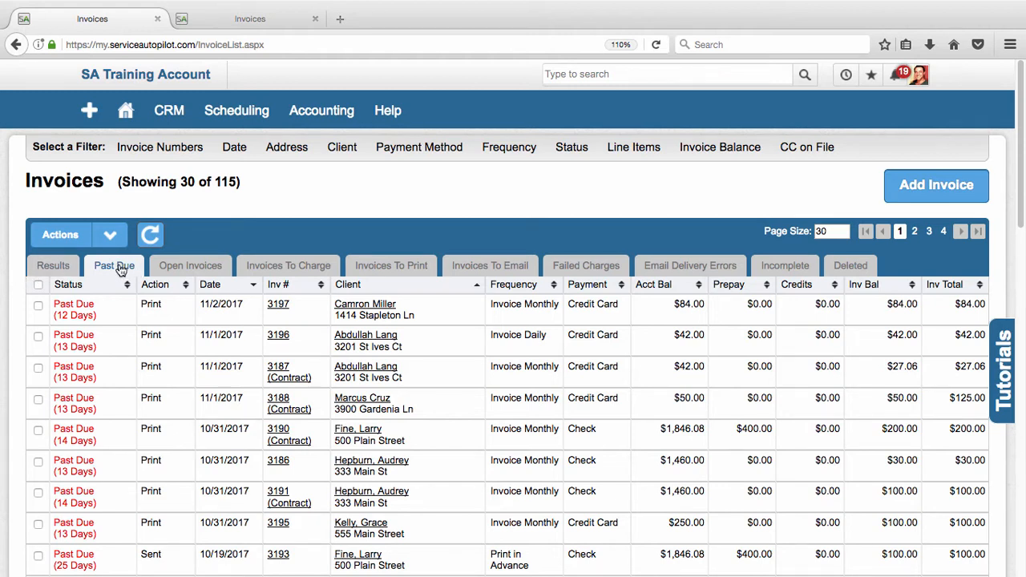
pyautogui.click(172, 272)
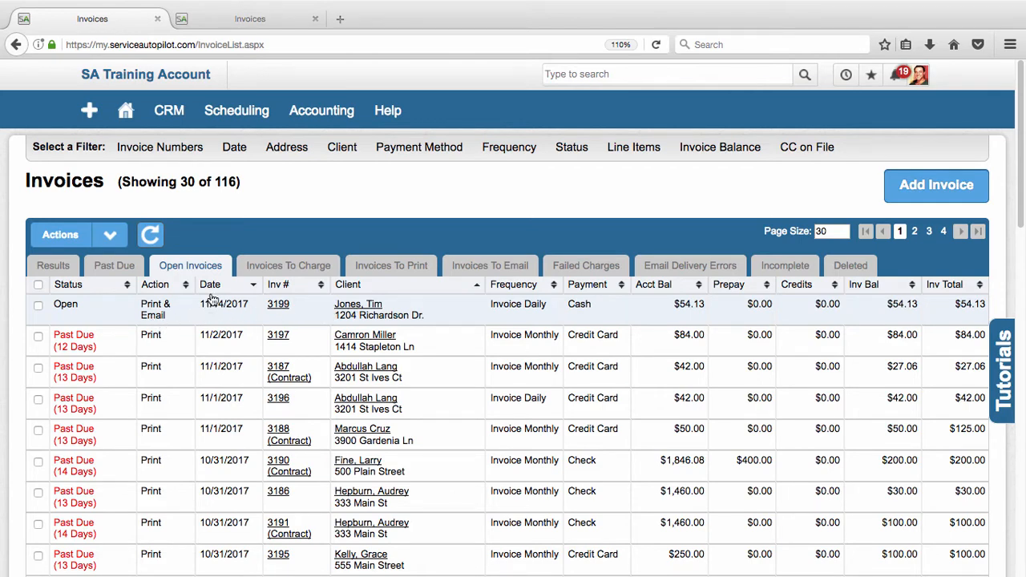
# Show the invoices to charge, select all of them and view the bulk actions available, such as Charge Cards.
pyautogui.click(275, 267)
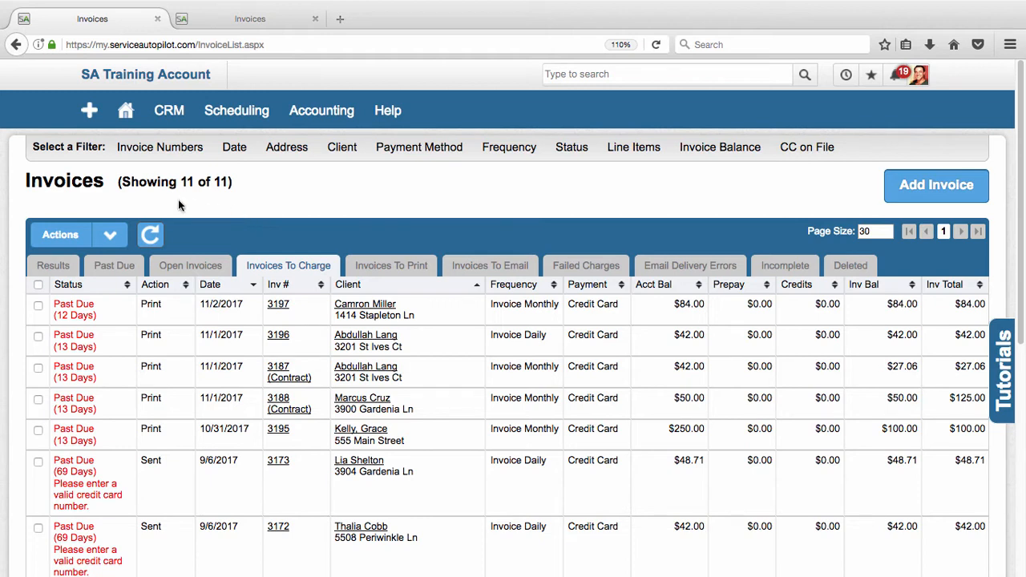
pyautogui.click(37, 286)
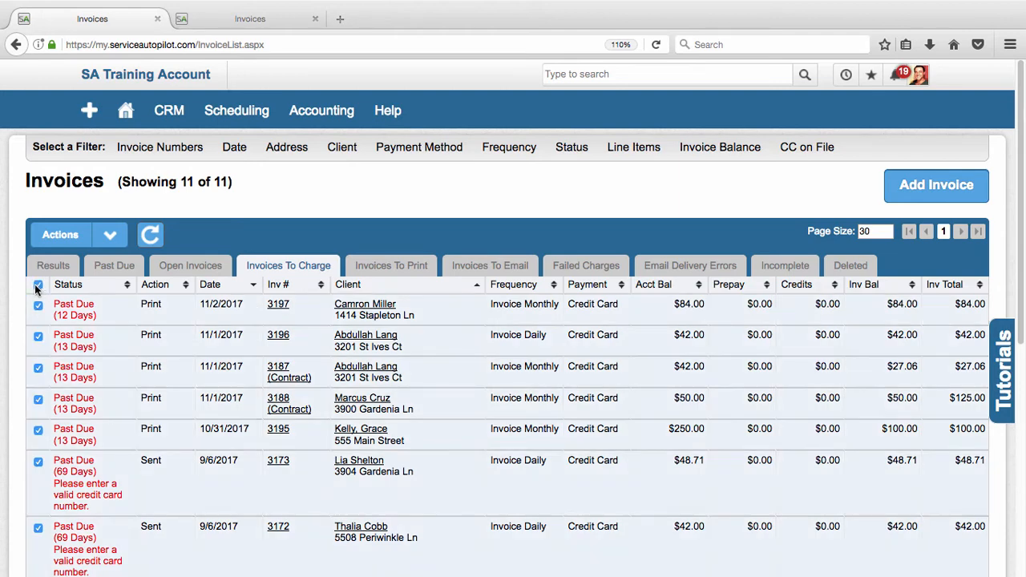
pyautogui.click(106, 238)
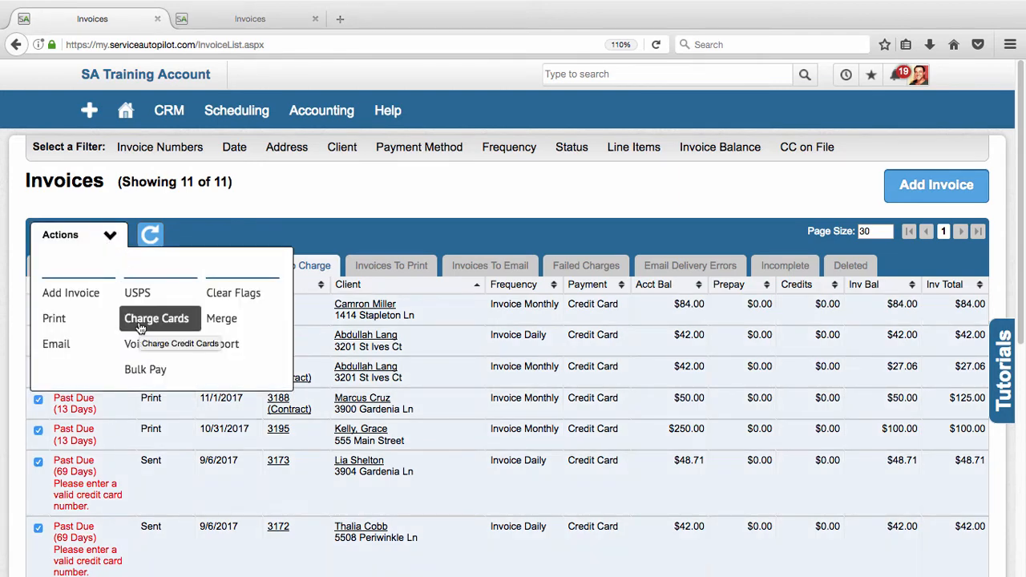
pyautogui.click(88, 321)
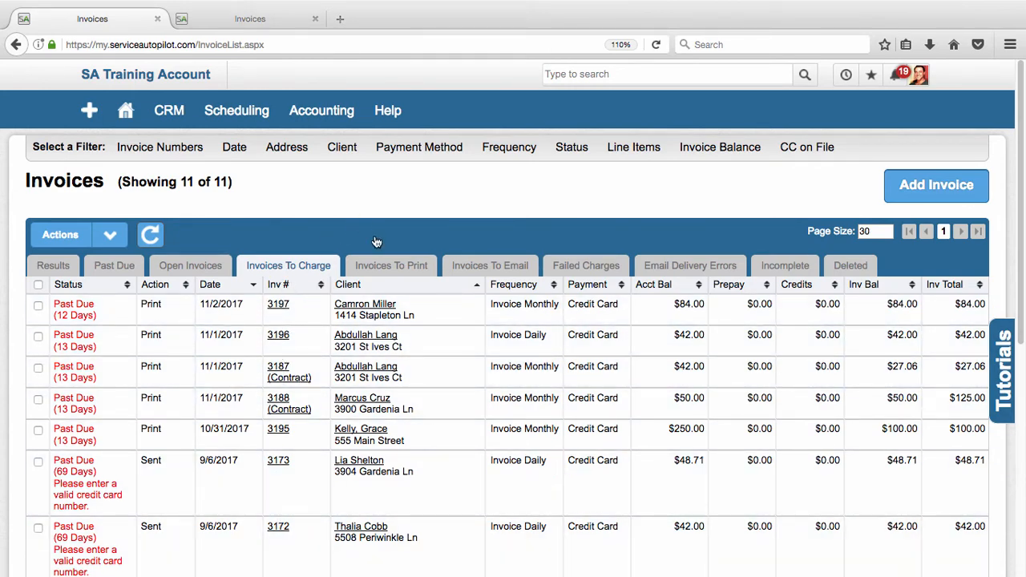
# Select all listed invoices to print and open them in the print preview.
pyautogui.click(389, 267)
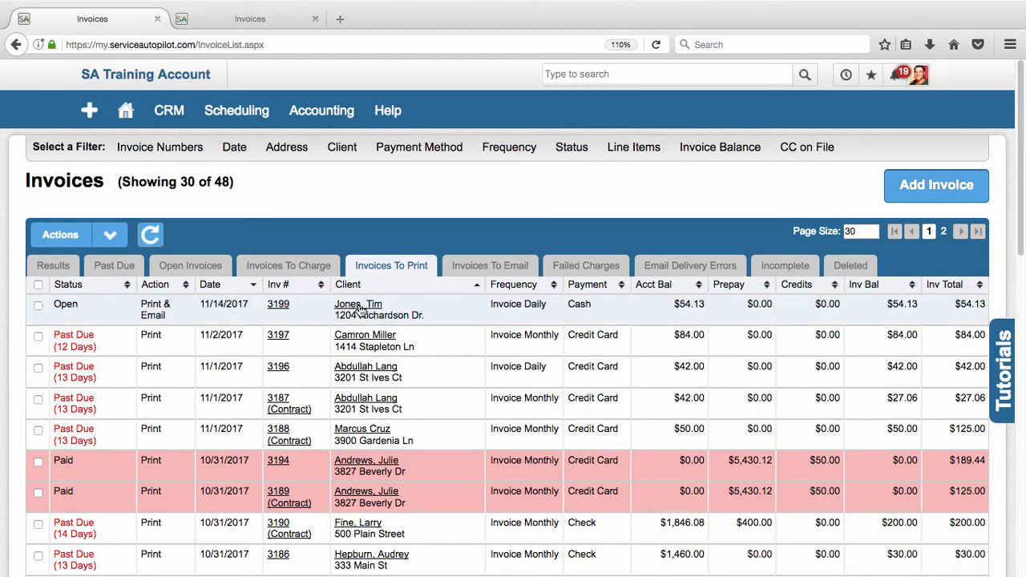
pyautogui.click(191, 322)
pyautogui.click(37, 285)
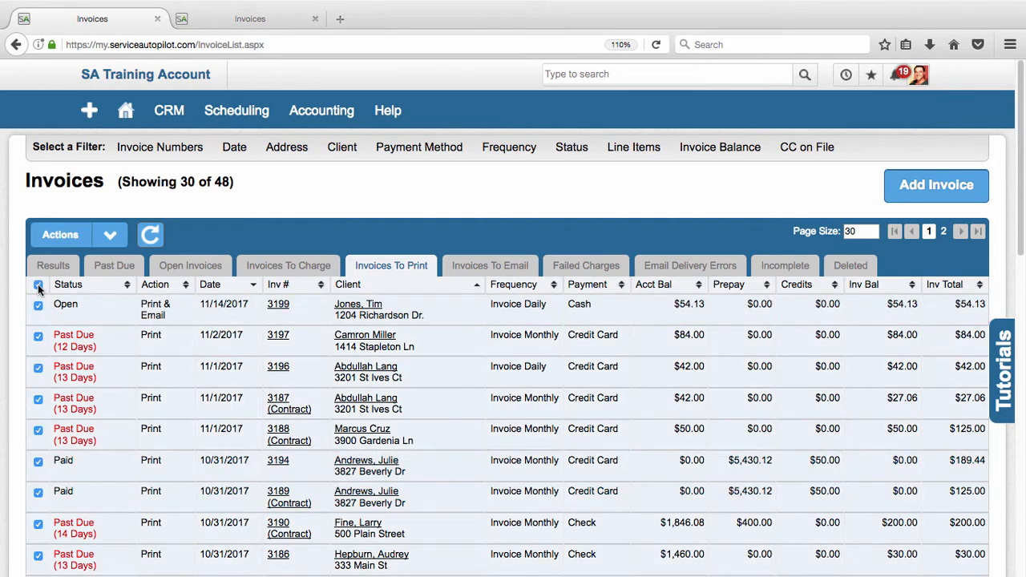
pyautogui.click(80, 238)
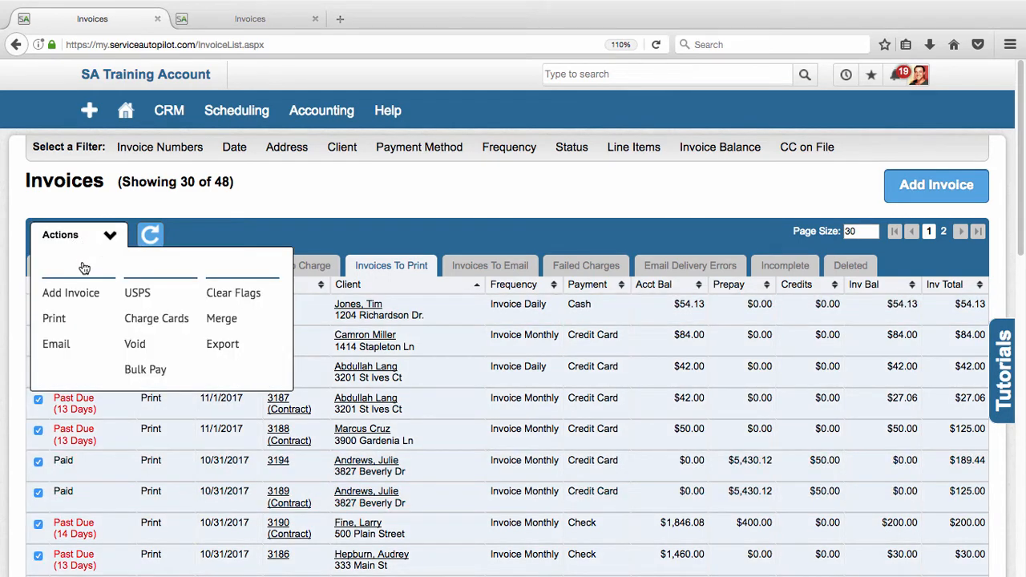
pyautogui.click(68, 320)
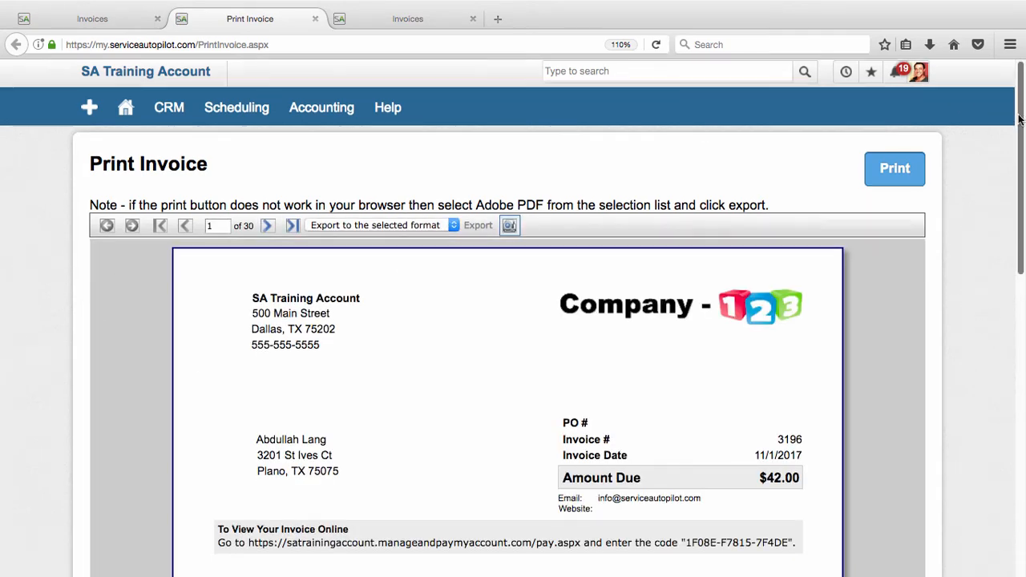
# Page through the first three invoices in the print preview and return to page 1.
pyautogui.scroll(-2, 1023, 116)
pyautogui.scroll(2, 1022, 116)
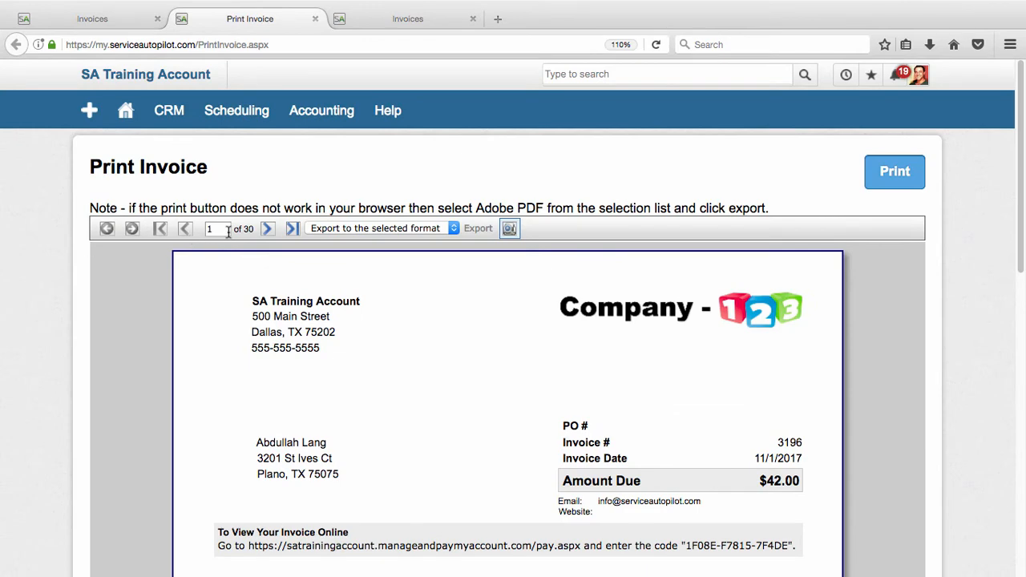
pyautogui.click(267, 229)
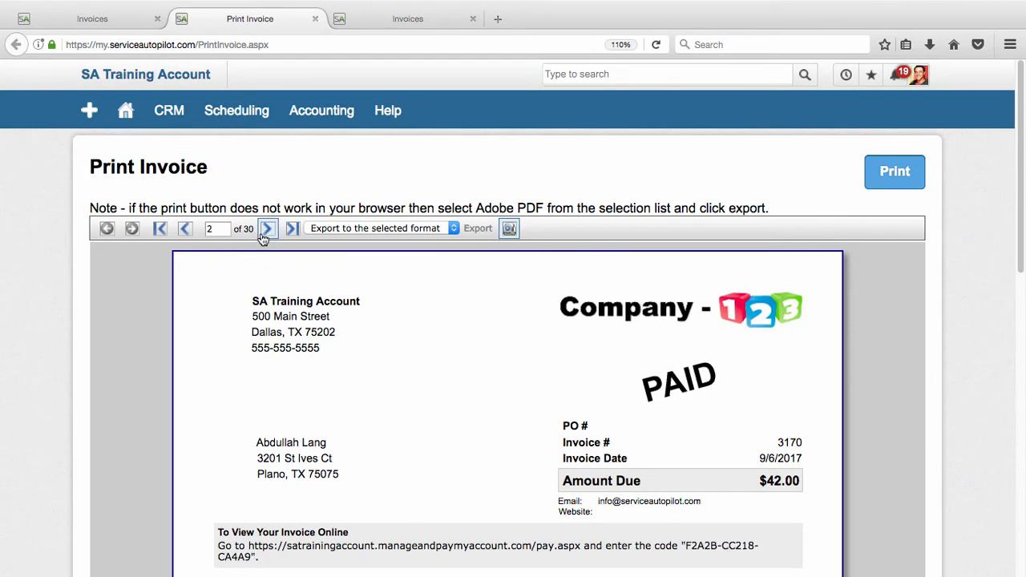
pyautogui.click(268, 231)
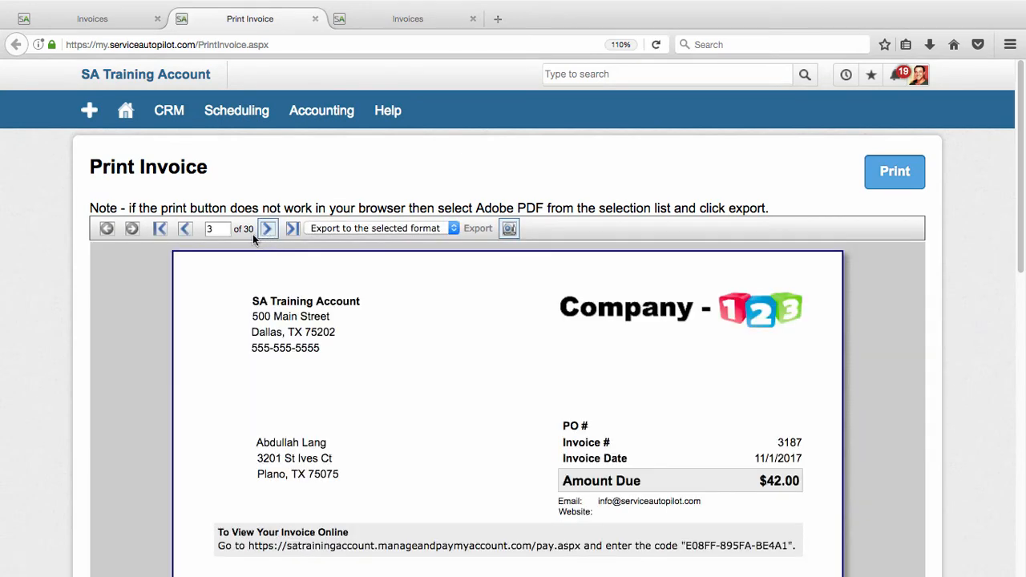
pyautogui.click(184, 229)
pyautogui.click(185, 230)
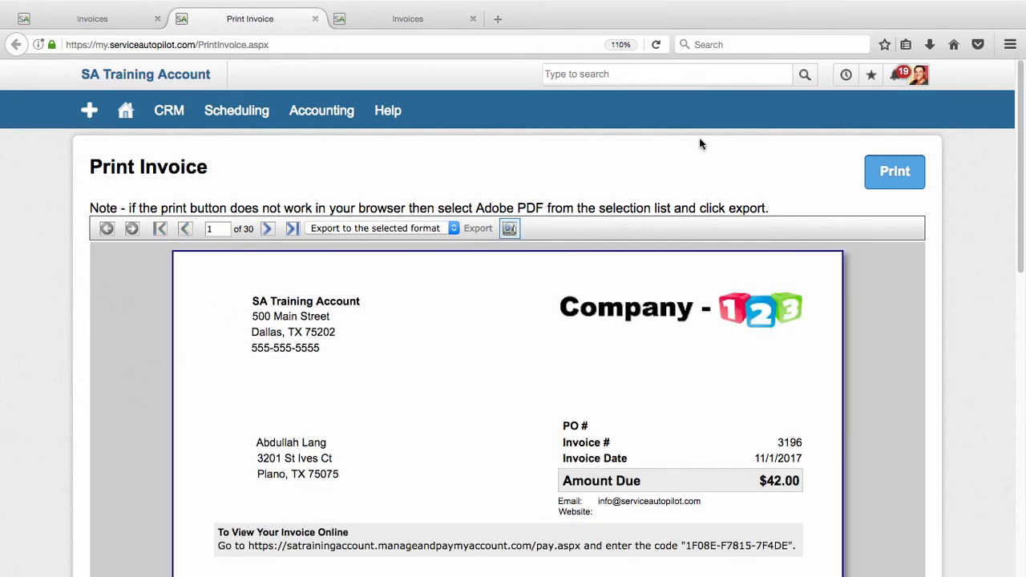
# Print the invoice batch, cancel the ReportBook.pdf download and mark the invoices as printed.
pyautogui.click(892, 171)
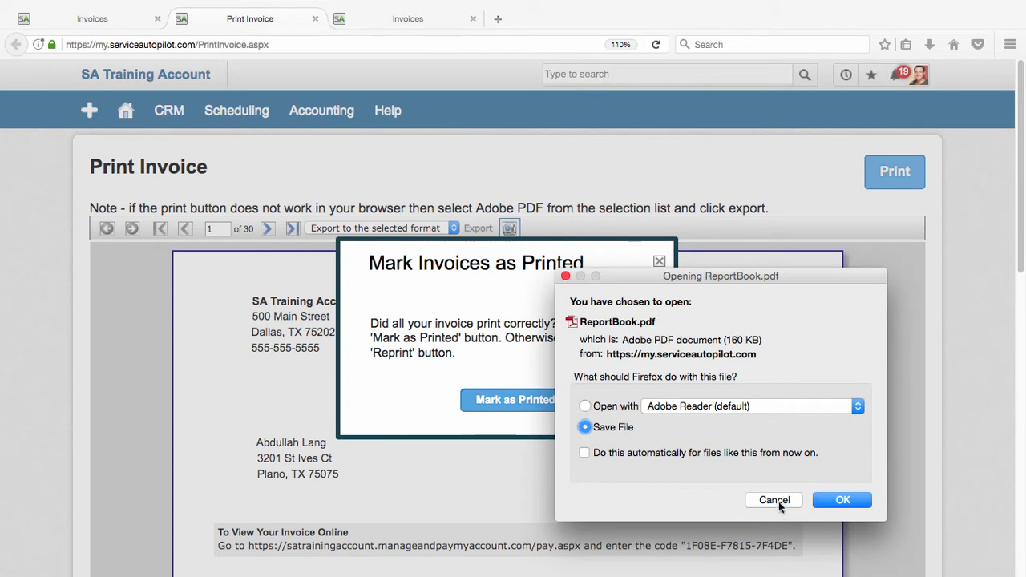
pyautogui.click(774, 499)
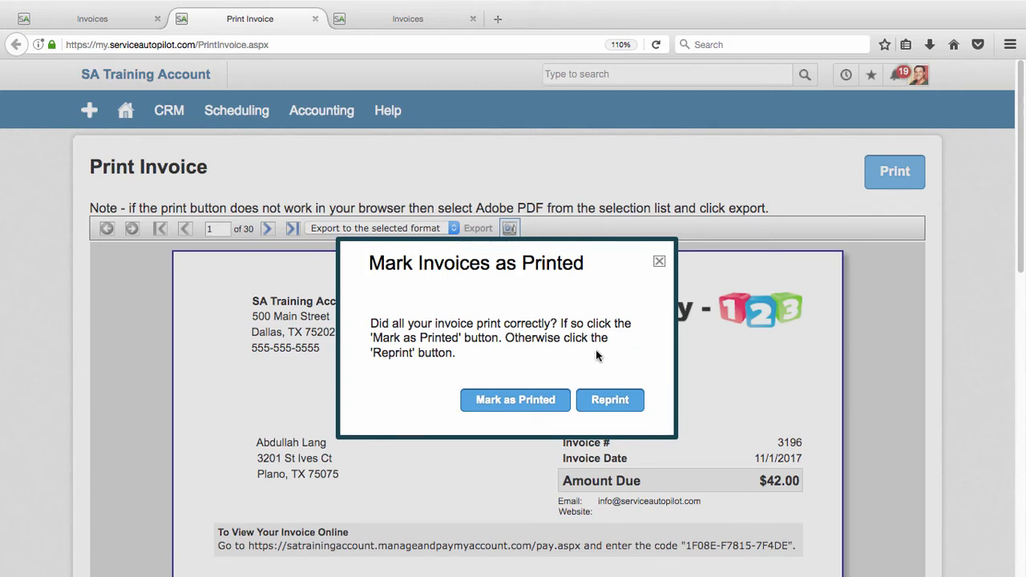
pyautogui.click(503, 401)
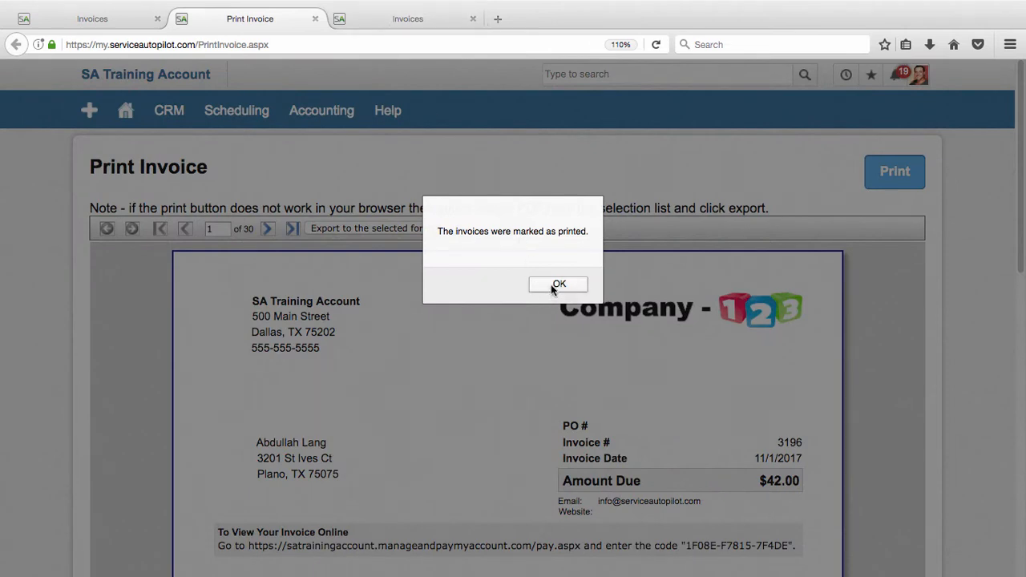
# Dismiss the printed-invoices message, return to the original invoice list and refresh the invoices to print.
pyautogui.click(557, 286)
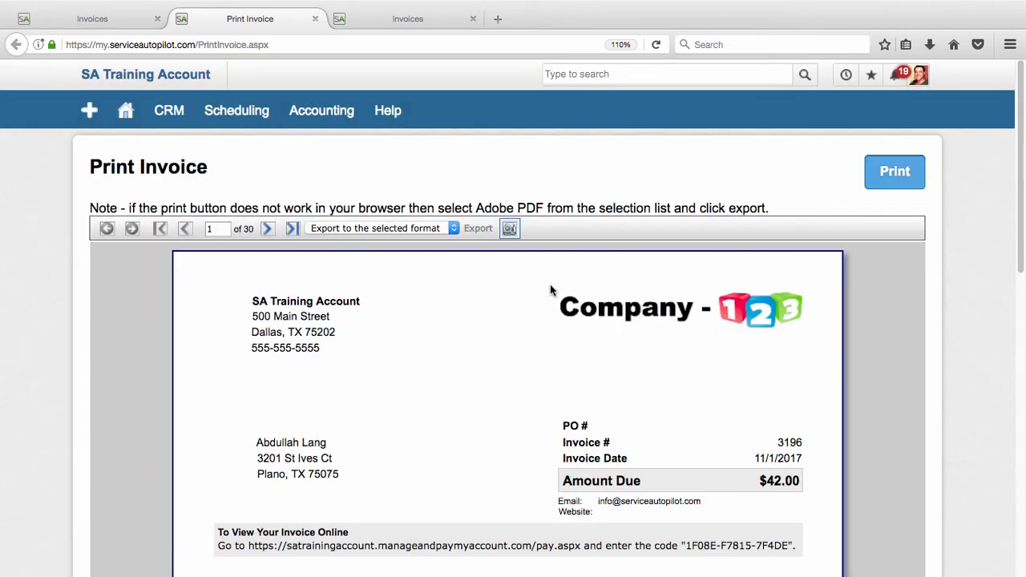
pyautogui.click(389, 22)
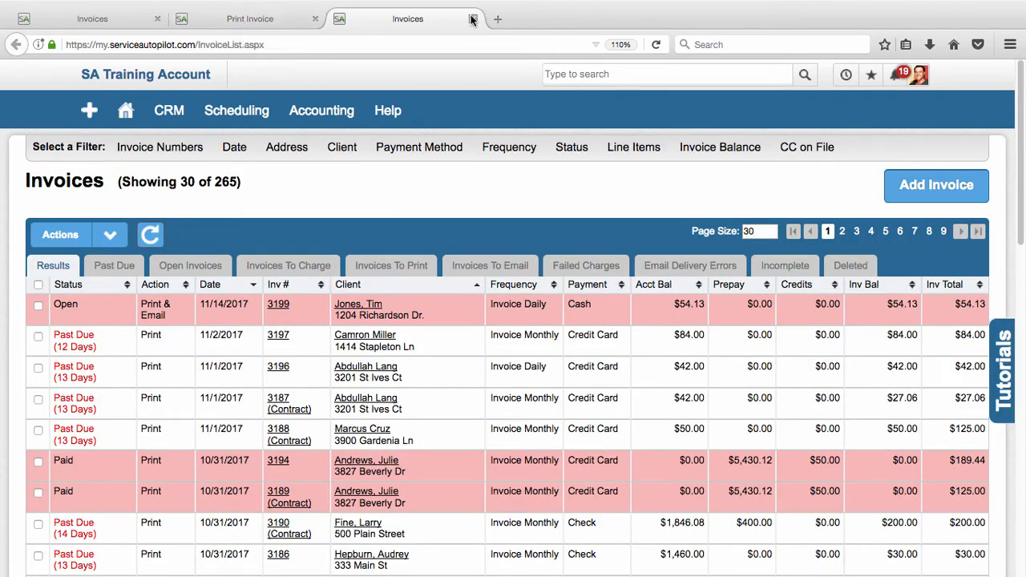
pyautogui.click(69, 23)
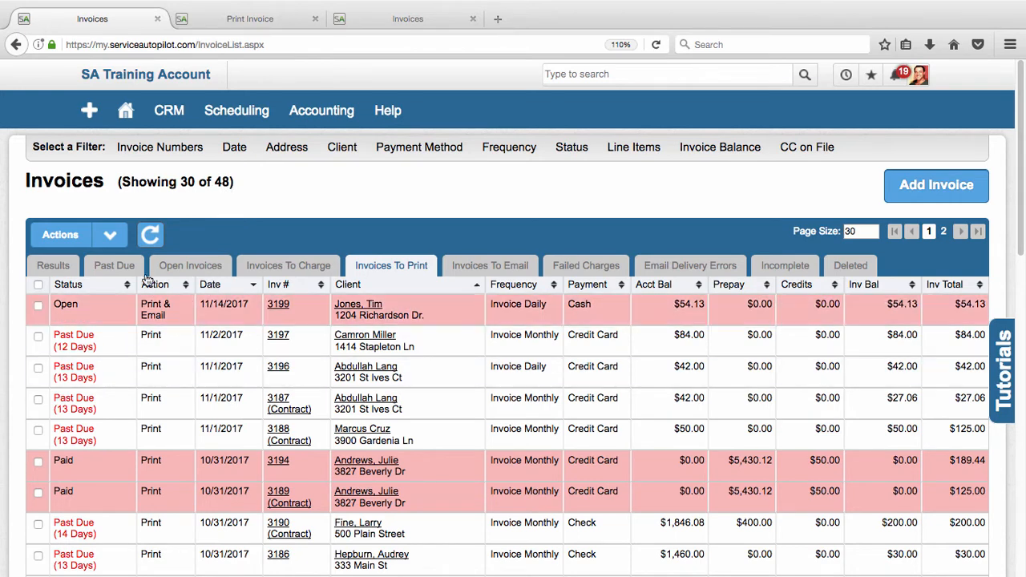
pyautogui.click(153, 235)
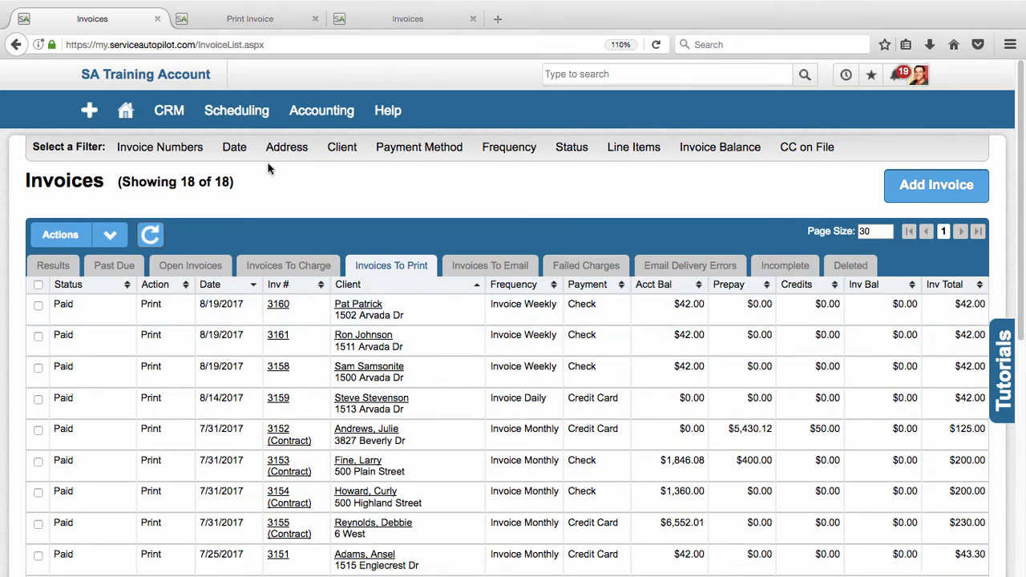
pyautogui.click(48, 268)
pyautogui.click(399, 267)
# Select all invoices to email and send them to their clients with the subject "Your Invoice is Attached".
pyautogui.click(487, 268)
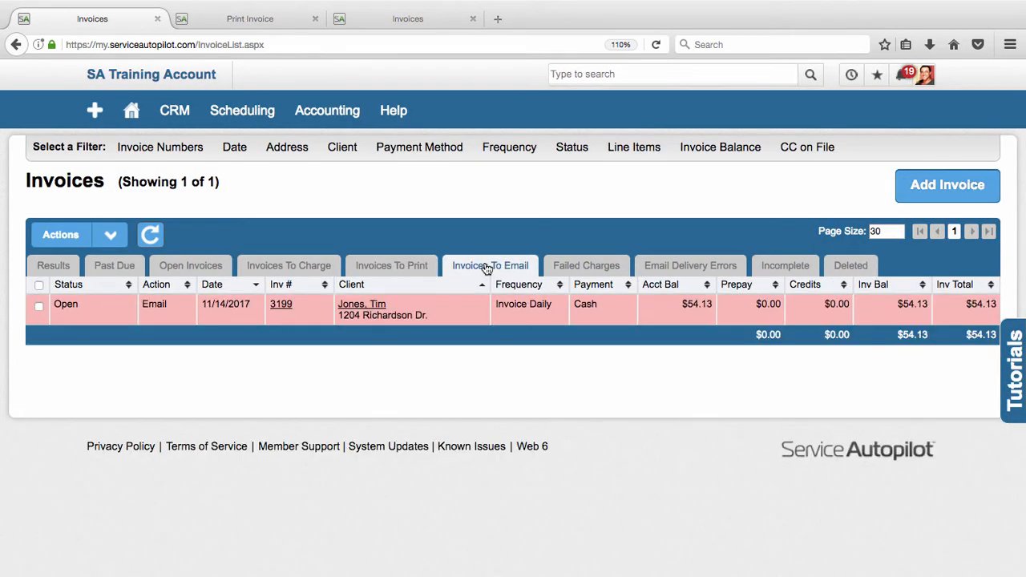
pyautogui.click(39, 287)
pyautogui.click(110, 235)
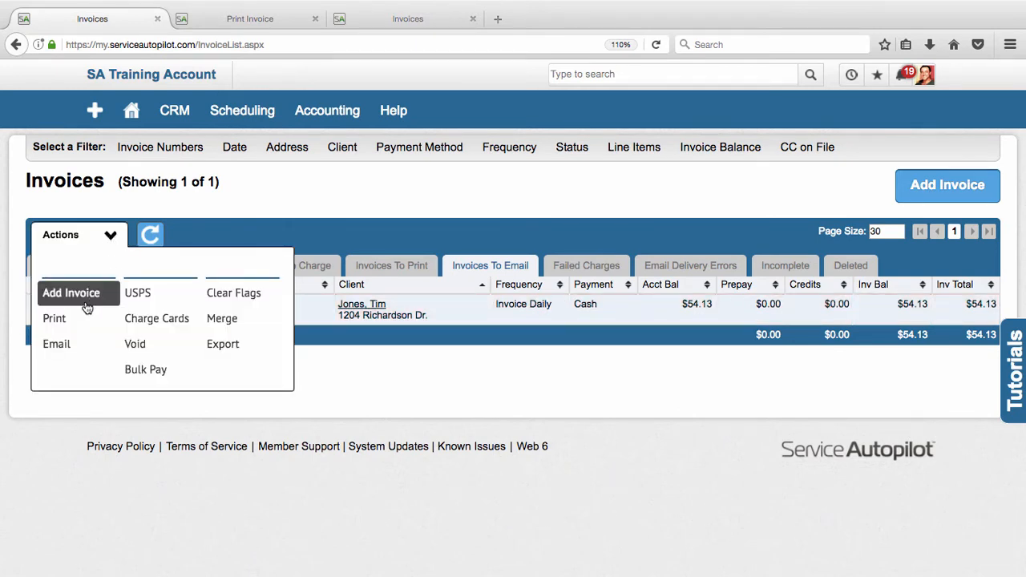
pyautogui.click(69, 346)
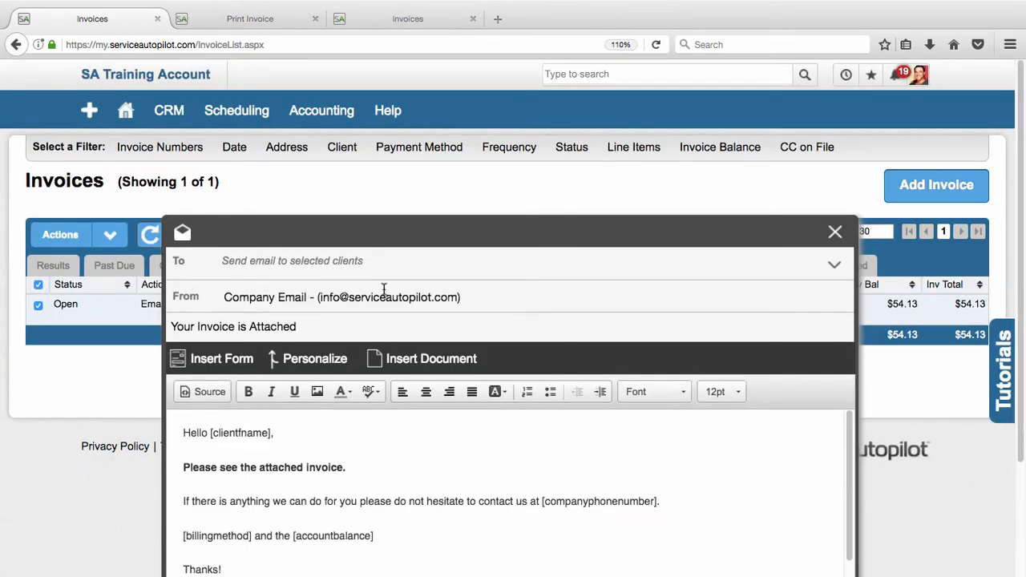
pyautogui.scroll(-5, 385, 291)
pyautogui.scroll(-1, 380, 294)
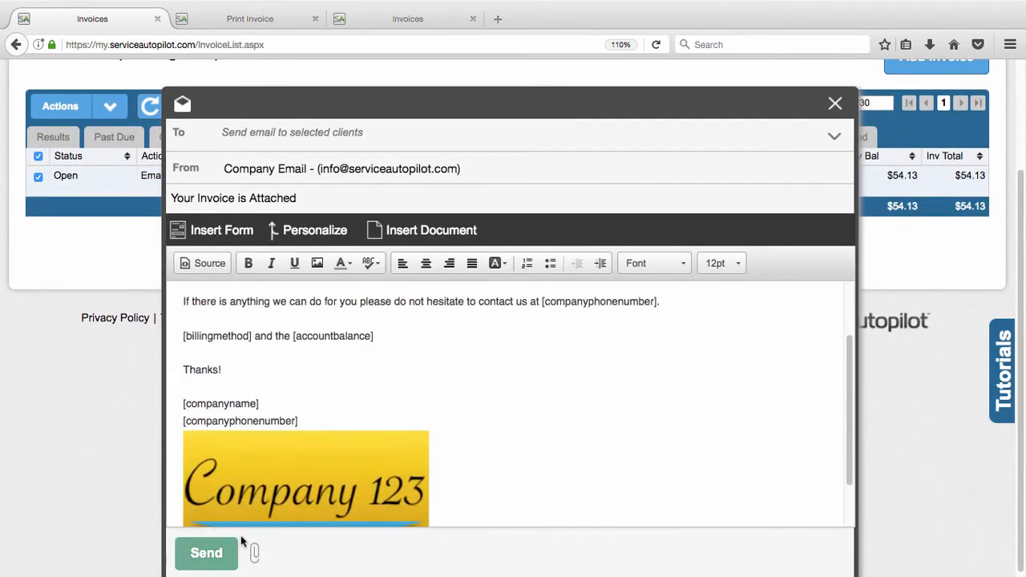
pyautogui.scroll(-1, 241, 482)
pyautogui.click(213, 555)
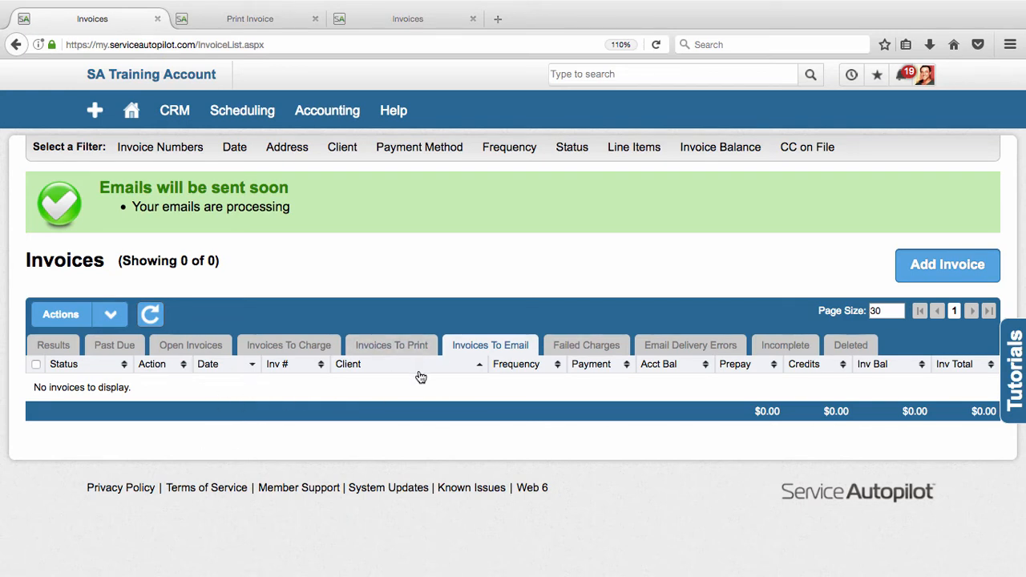
# Select all remaining invoices to print, view the Clear Print/Email Flags options, and cancel and deselect the invoices.
pyautogui.click(392, 345)
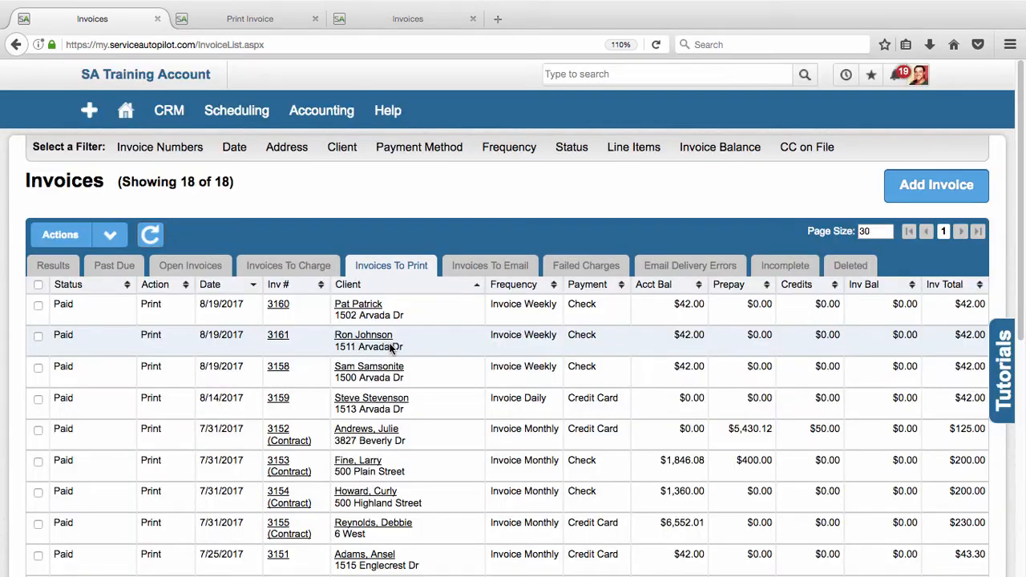
pyautogui.scroll(-1, 401, 300)
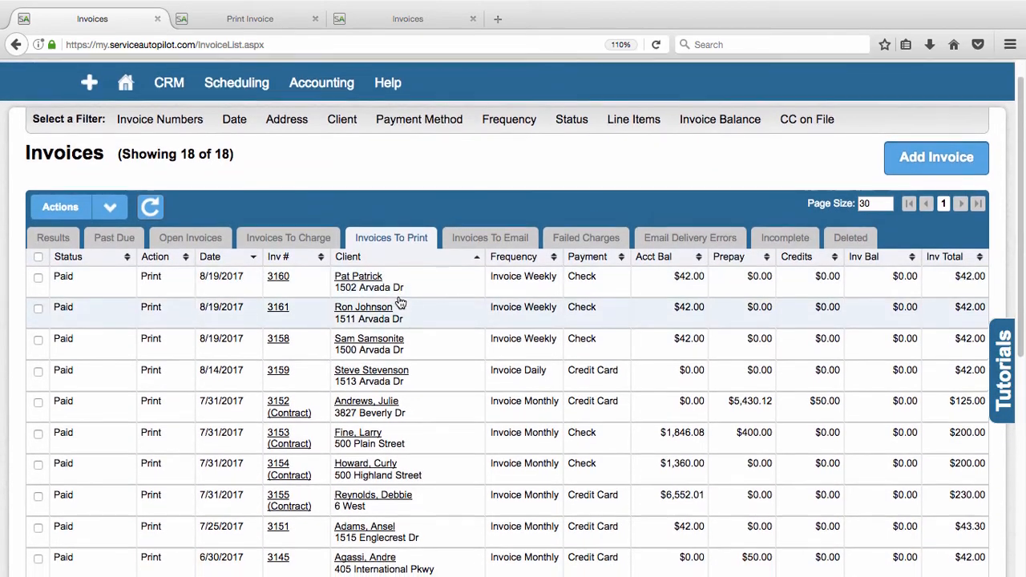
pyautogui.scroll(1, 398, 300)
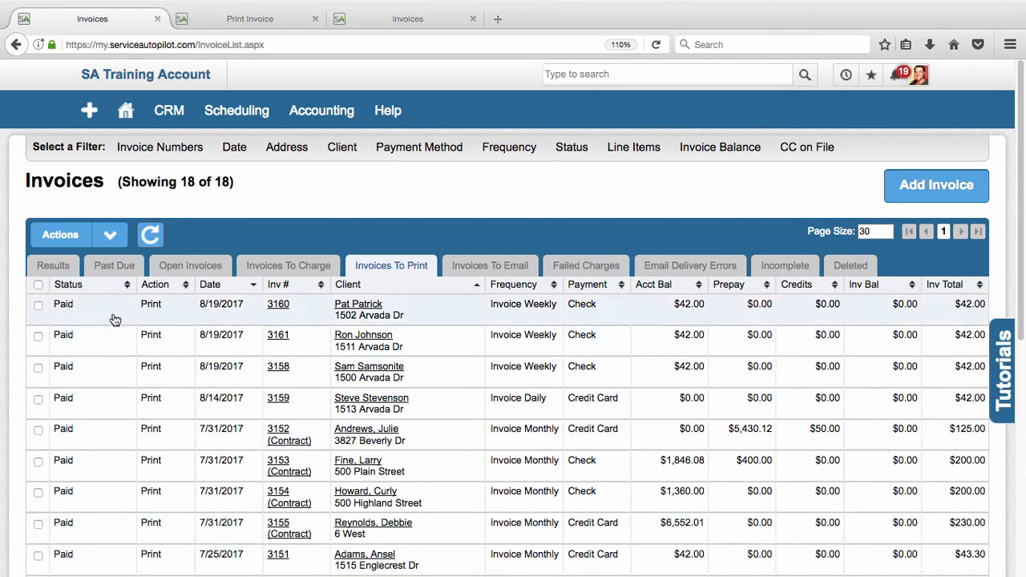
pyautogui.click(38, 287)
pyautogui.moveTo(95, 239)
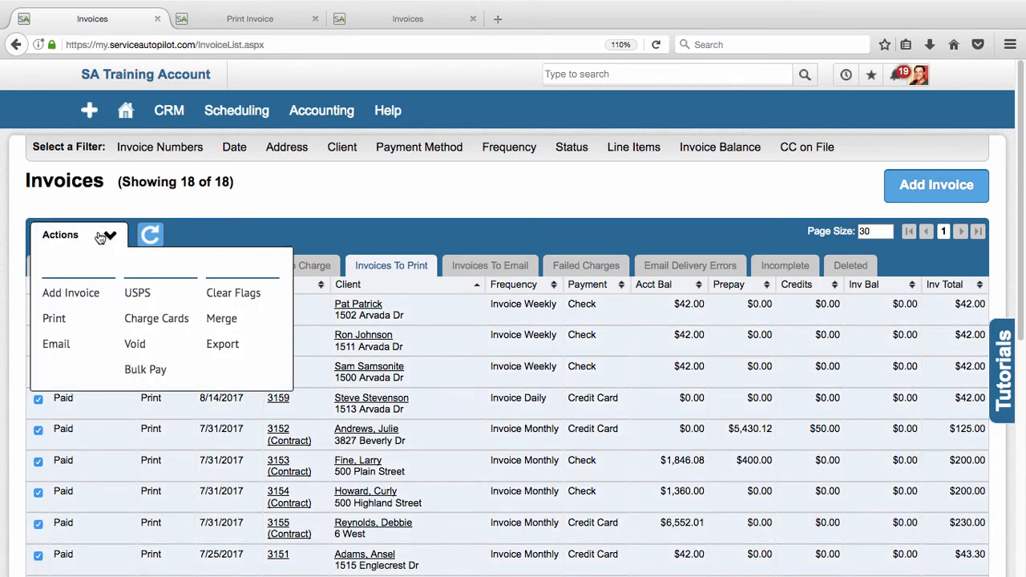
pyautogui.click(228, 295)
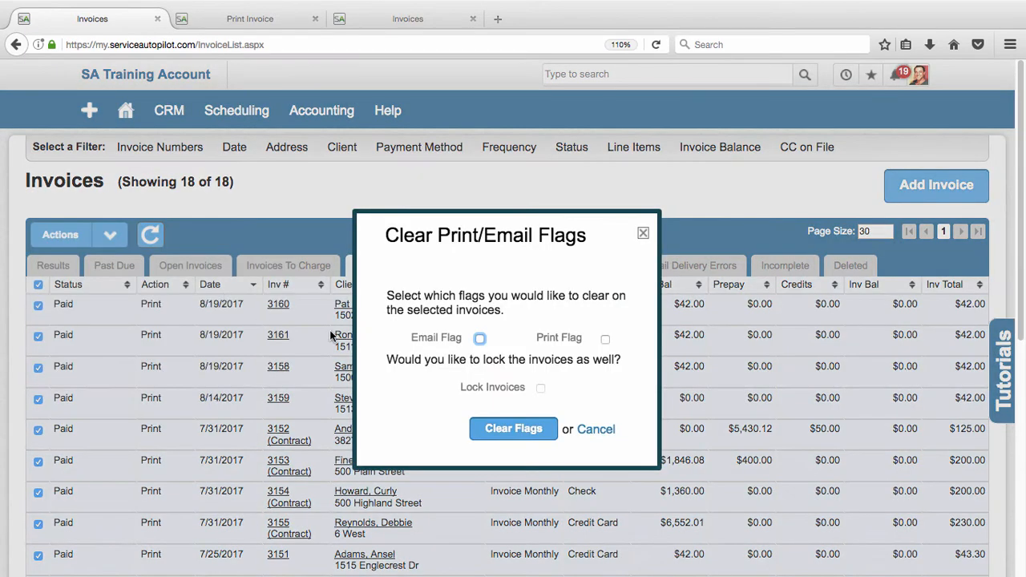
pyautogui.click(480, 340)
pyautogui.click(596, 433)
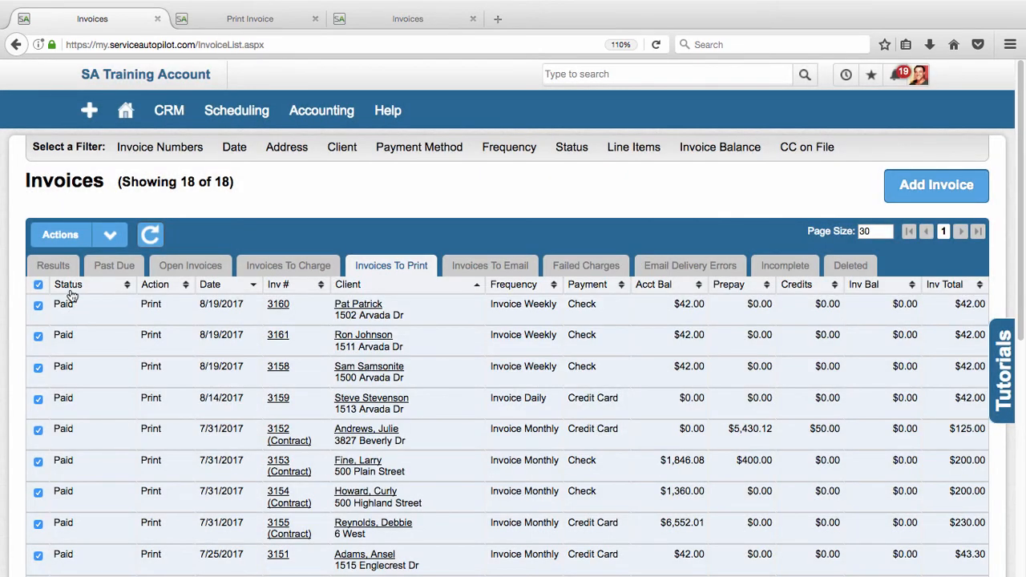
pyautogui.click(40, 286)
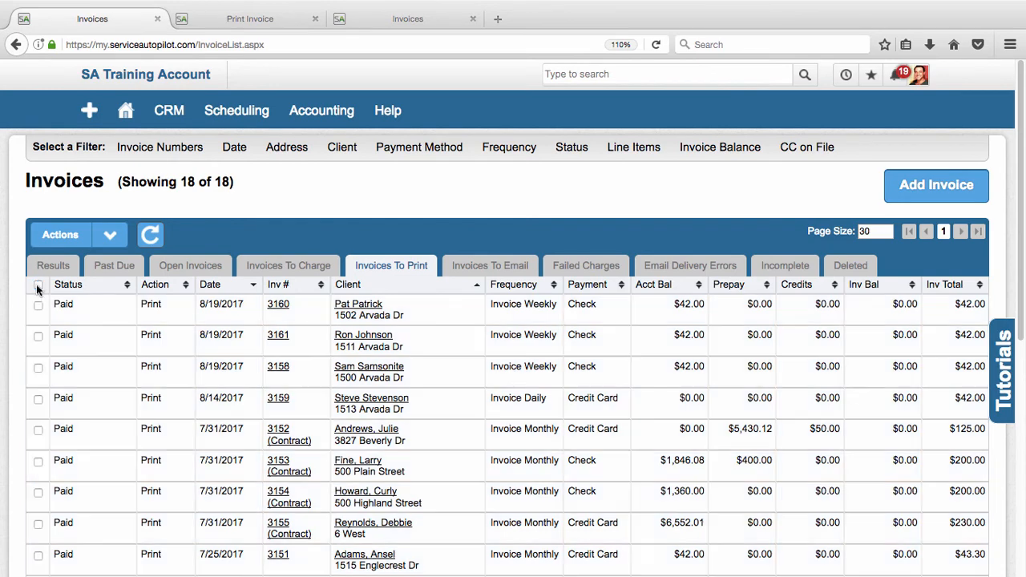
# View the invoices to email, the incomplete invoices and the full invoice results.
pyautogui.click(509, 267)
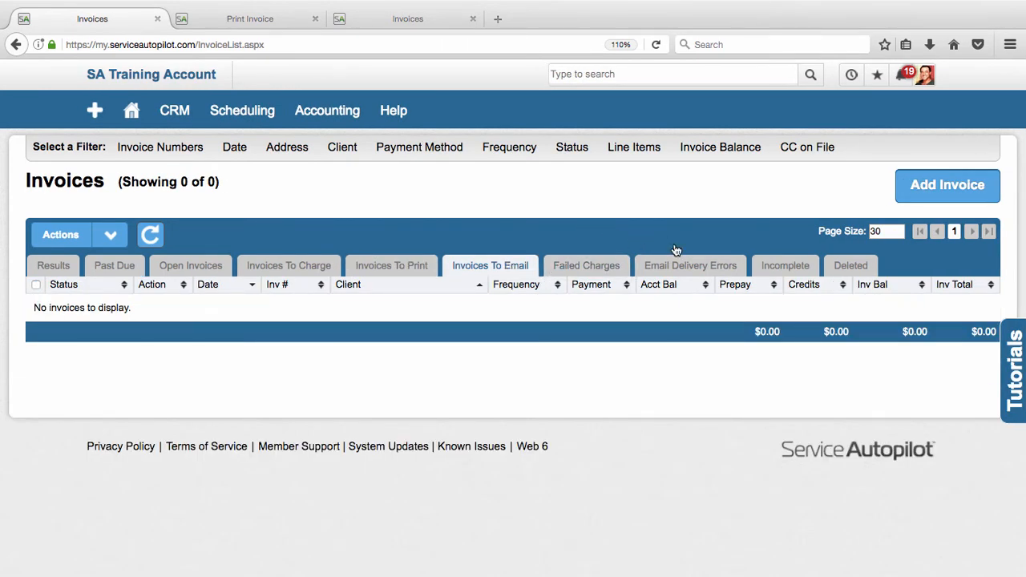
pyautogui.click(790, 269)
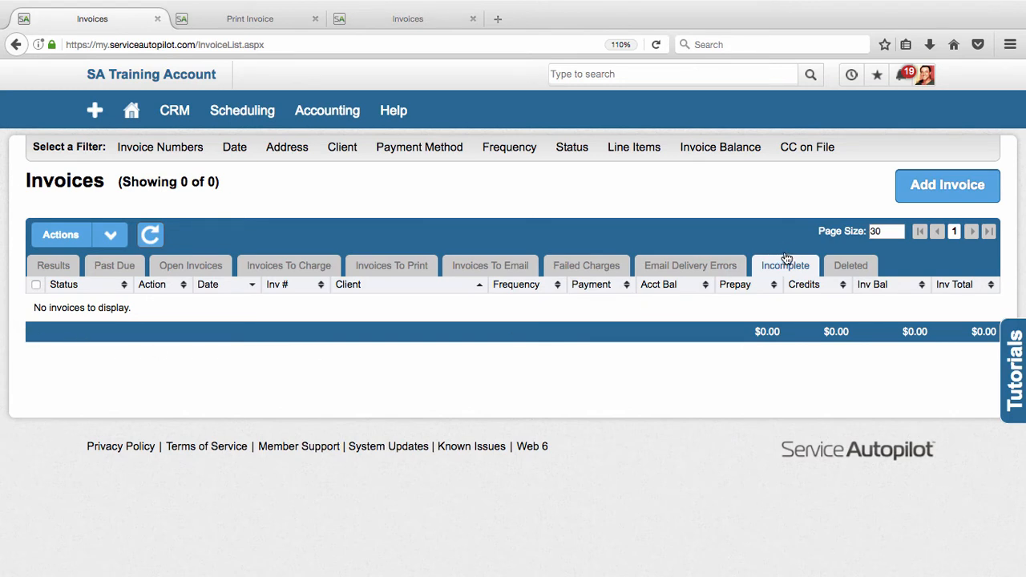
pyautogui.click(40, 267)
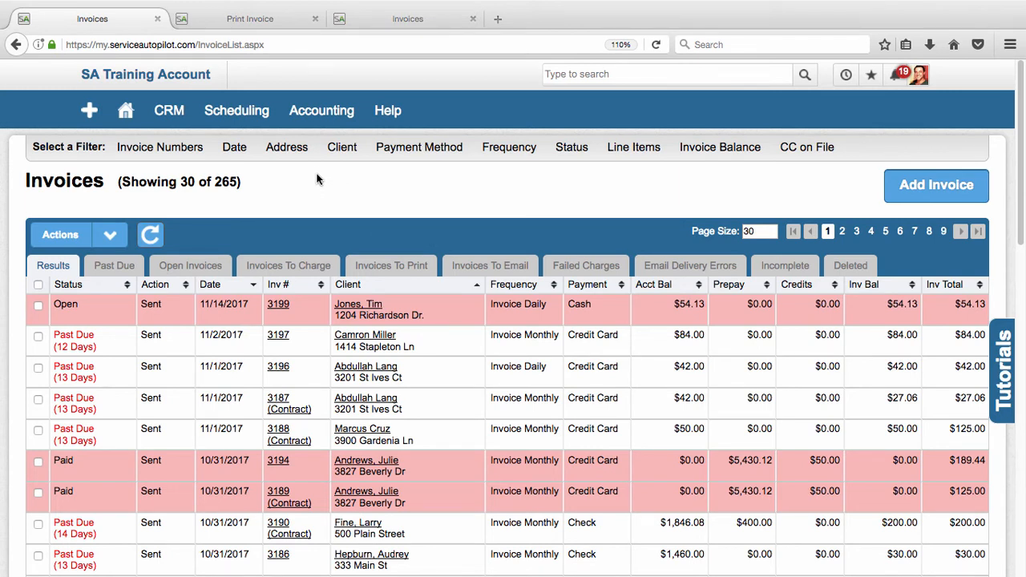
# Open the payments list, try out a new client payment with Check as the payment method, and close it without saving.
pyautogui.moveTo(330, 110)
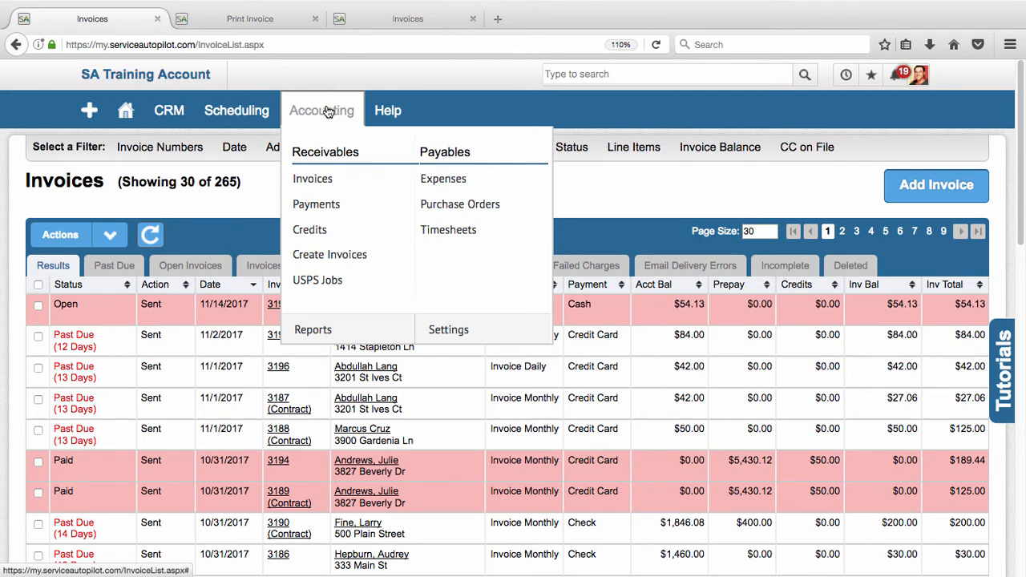
pyautogui.click(328, 206)
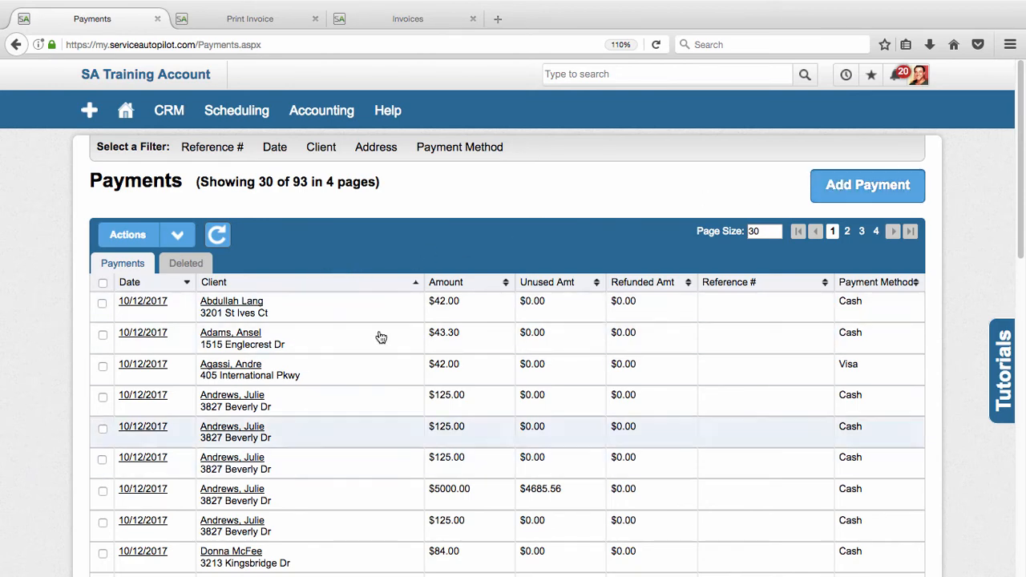
pyautogui.click(861, 183)
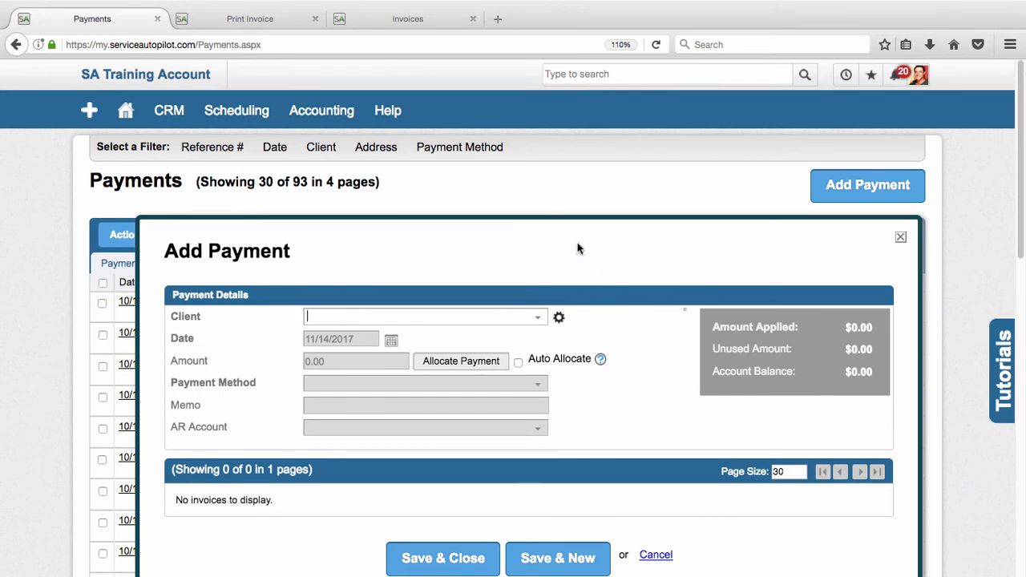
pyautogui.moveTo(567, 224); pyautogui.dragTo(560, 99)
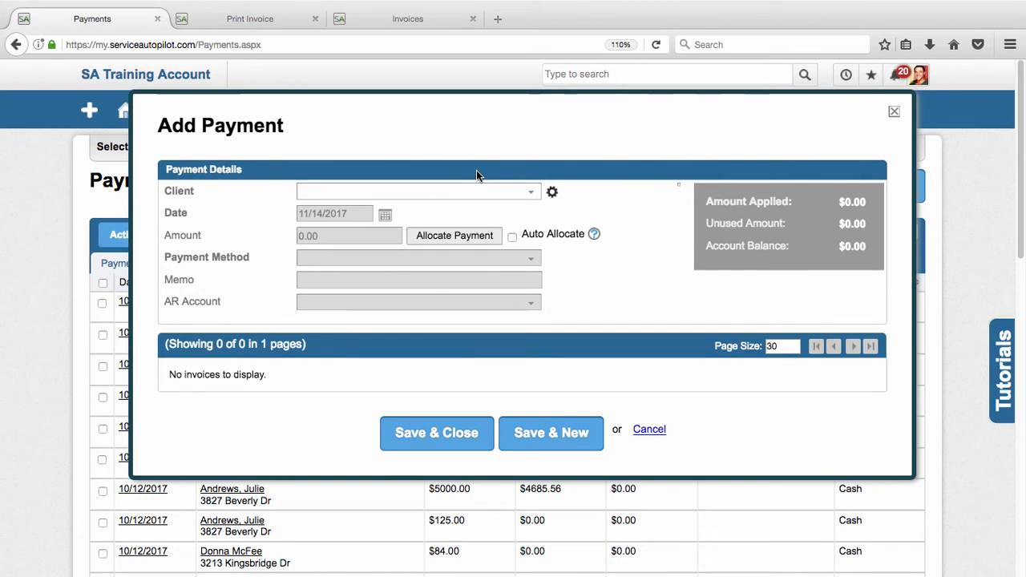
pyautogui.click(500, 192)
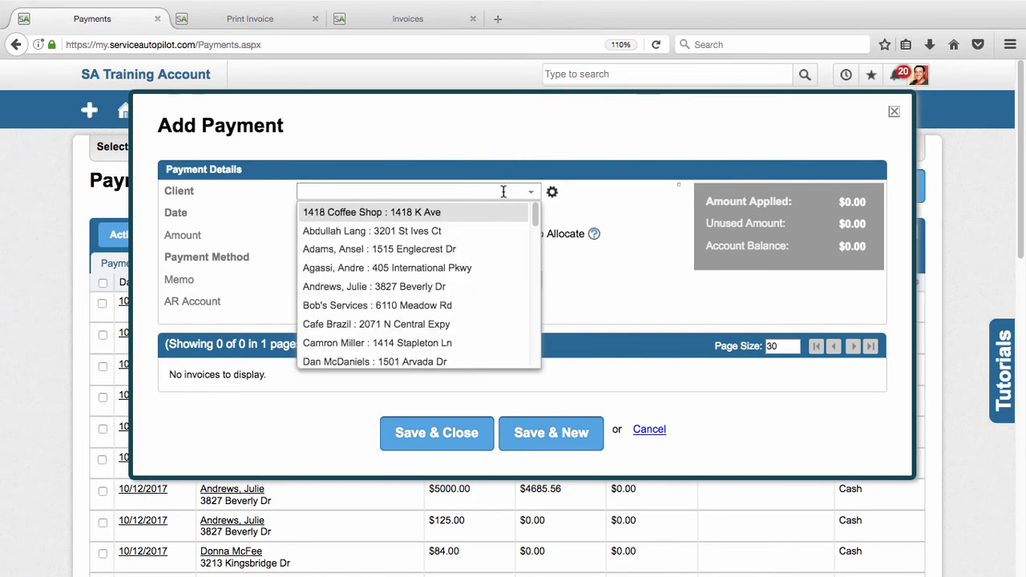
pyautogui.click(443, 249)
pyautogui.press('Tab')
pyautogui.press('Tab')
pyautogui.press('Tab')
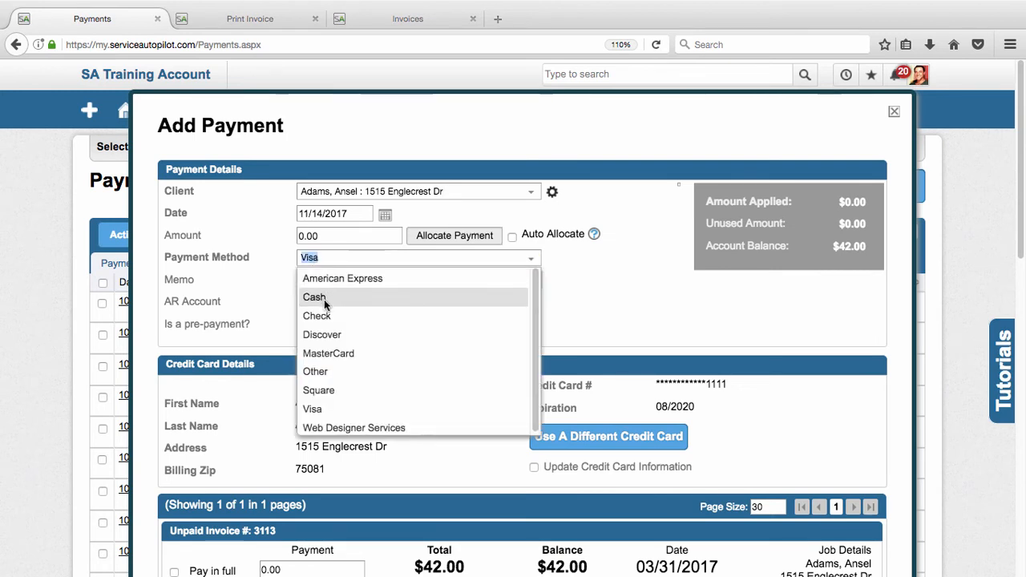
pyautogui.click(326, 318)
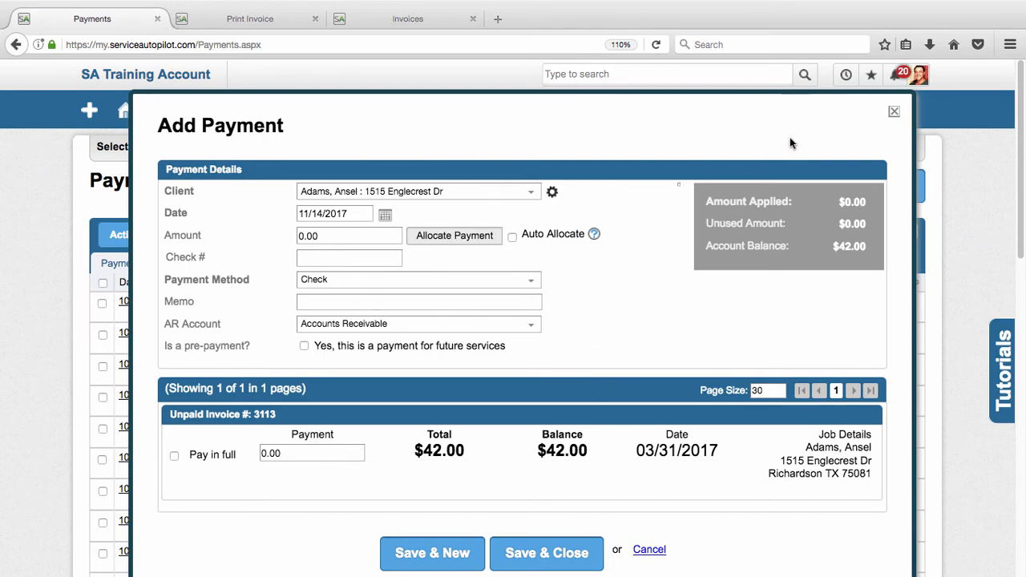
pyautogui.click(895, 114)
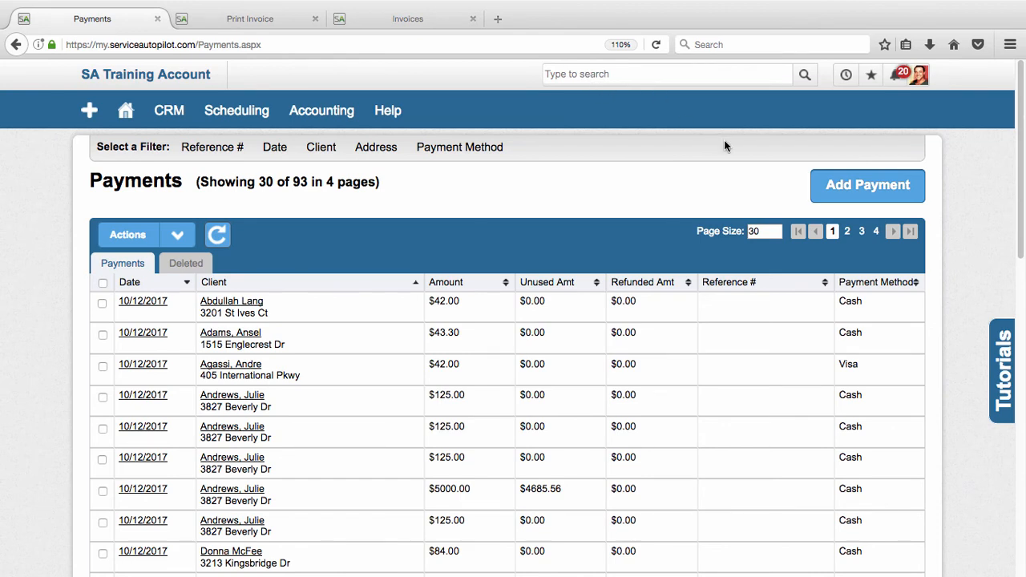
# Open the record of the first recently viewed client and show its accounting transactions.
pyautogui.click(844, 77)
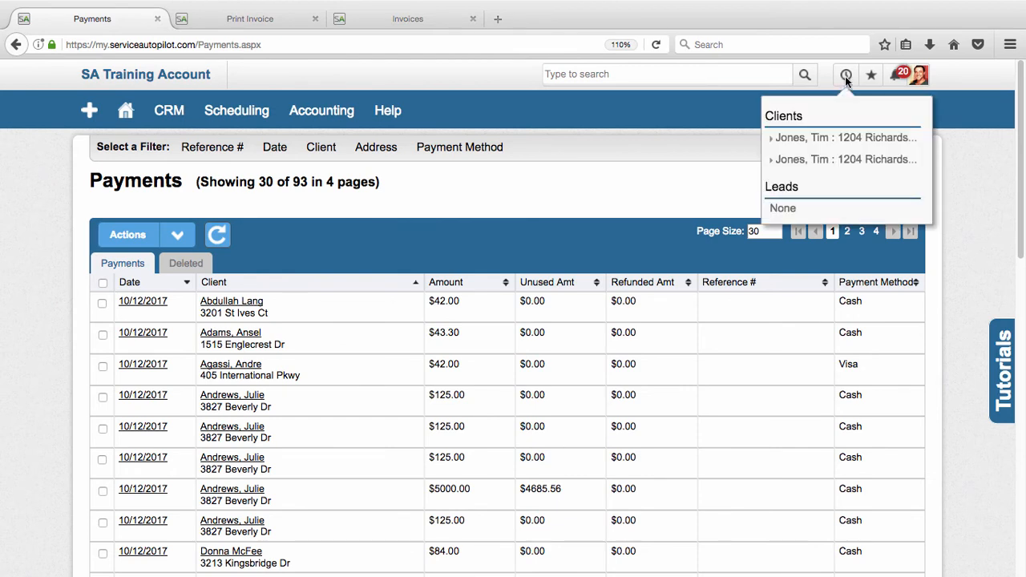
pyautogui.click(831, 139)
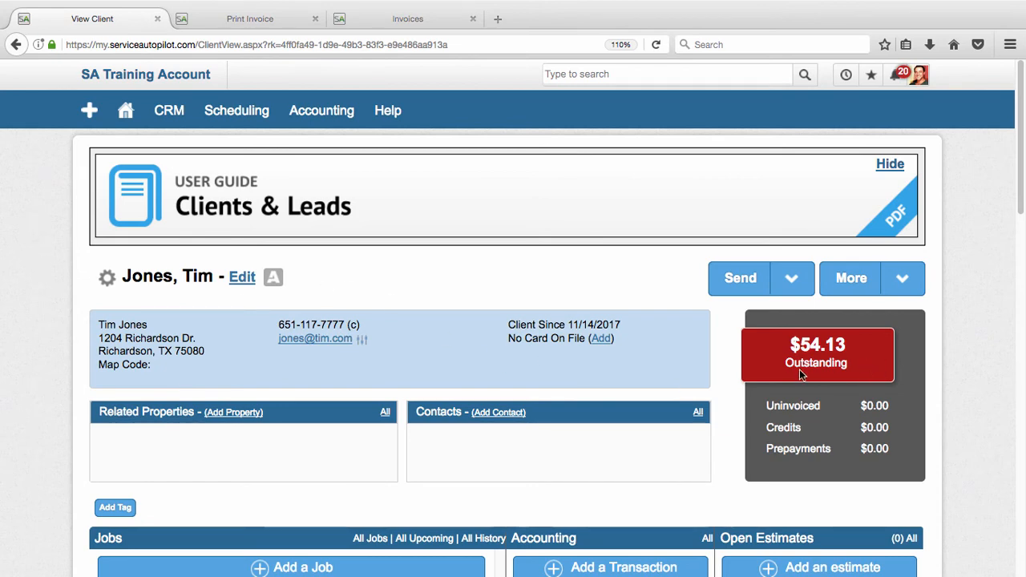
pyautogui.scroll(-1, 528, 287)
pyautogui.scroll(-3, 529, 288)
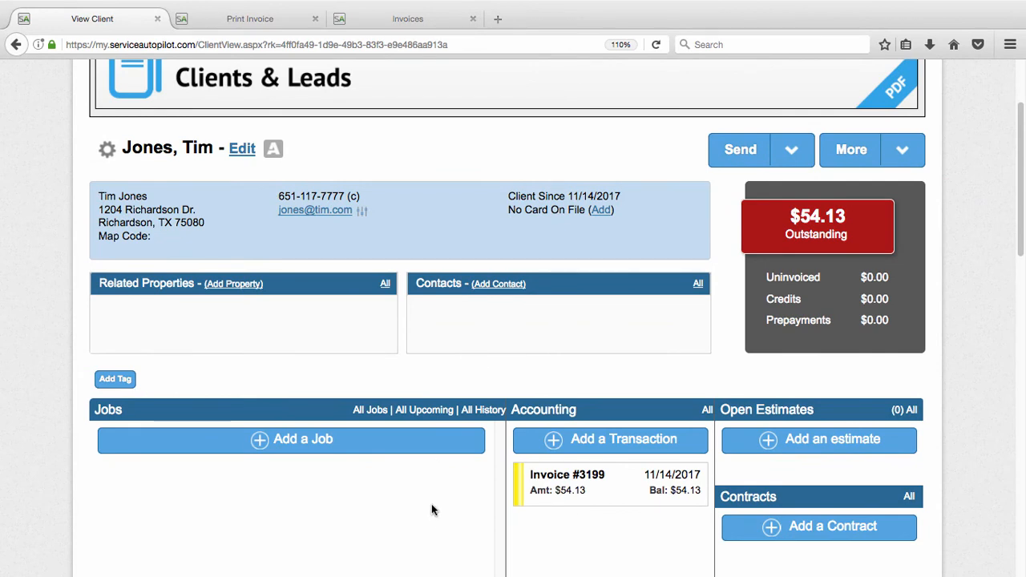
pyautogui.scroll(-1, 428, 515)
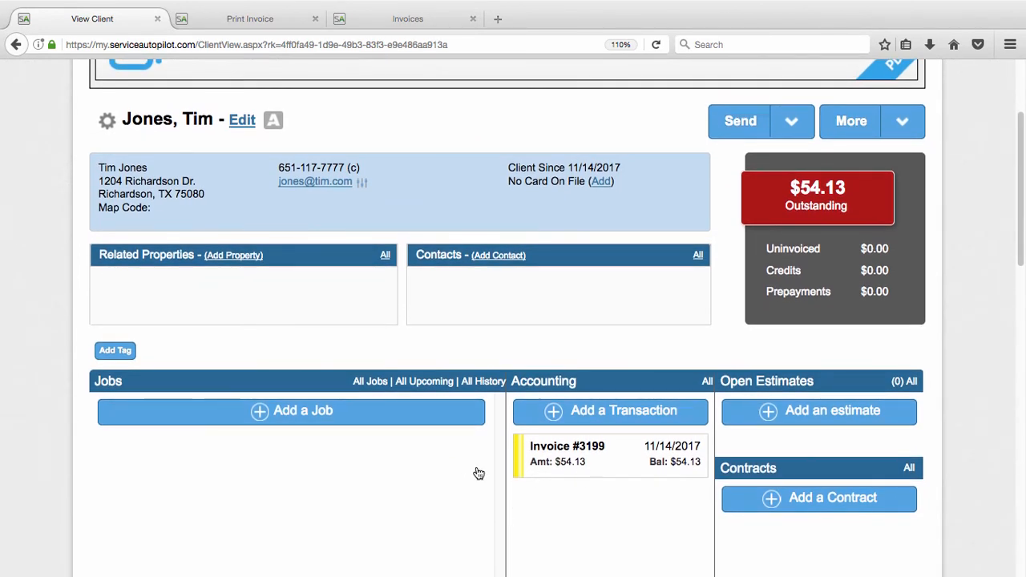
# Start a new payment from the client's accounting transactions and view the credit card details with American Express as the payment method.
pyautogui.click(578, 412)
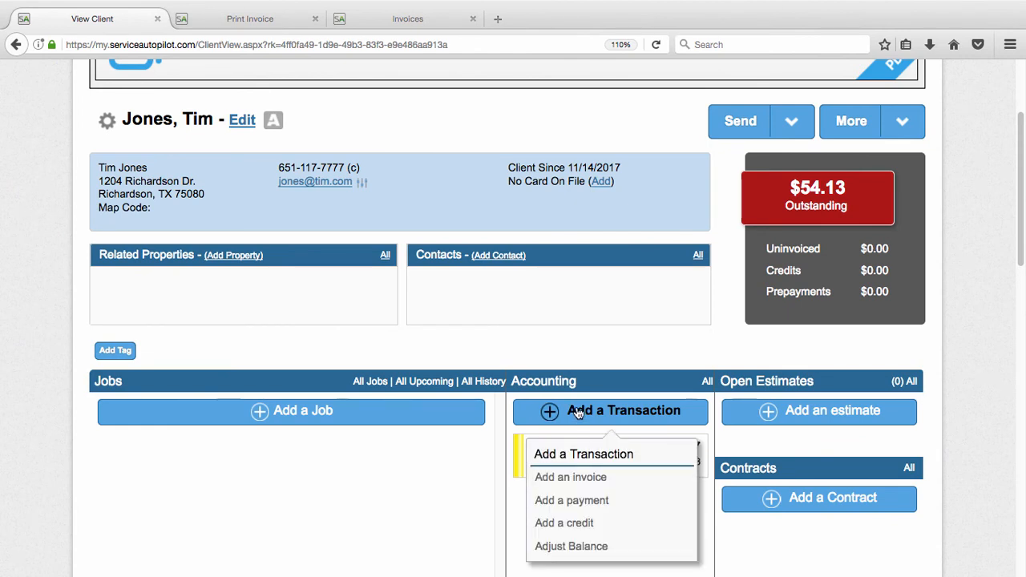
pyautogui.click(599, 503)
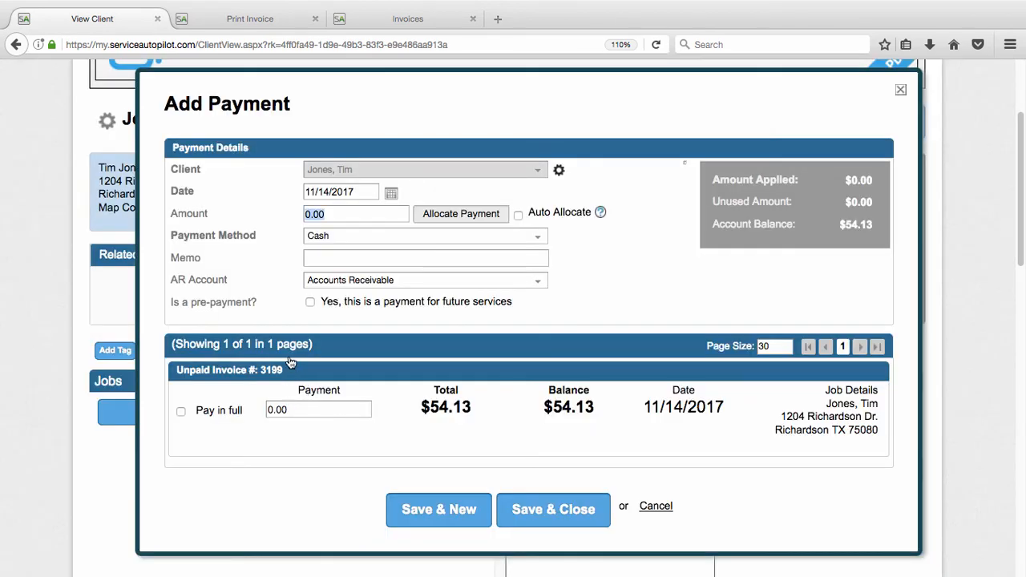
pyautogui.click(333, 236)
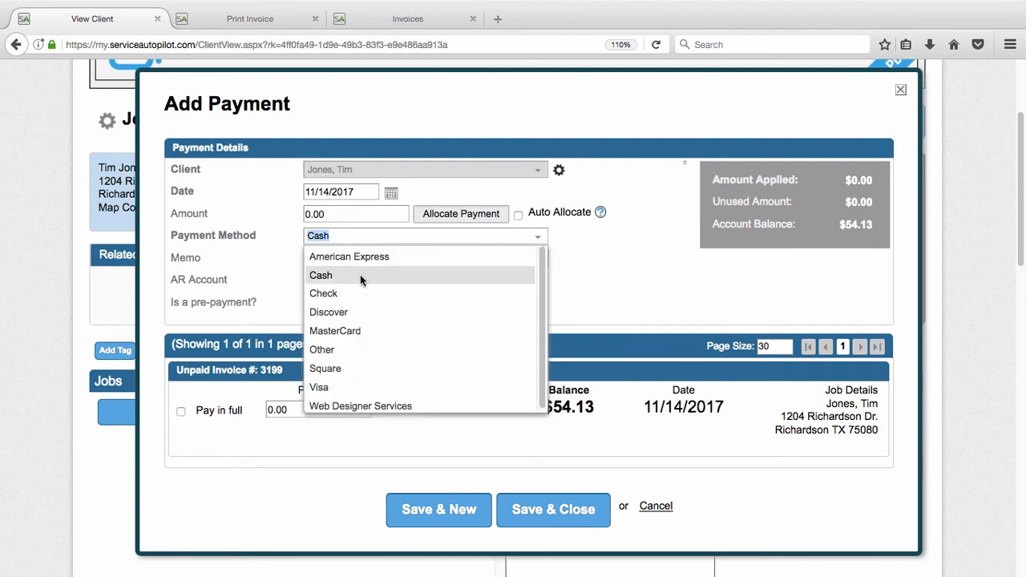
pyautogui.click(357, 257)
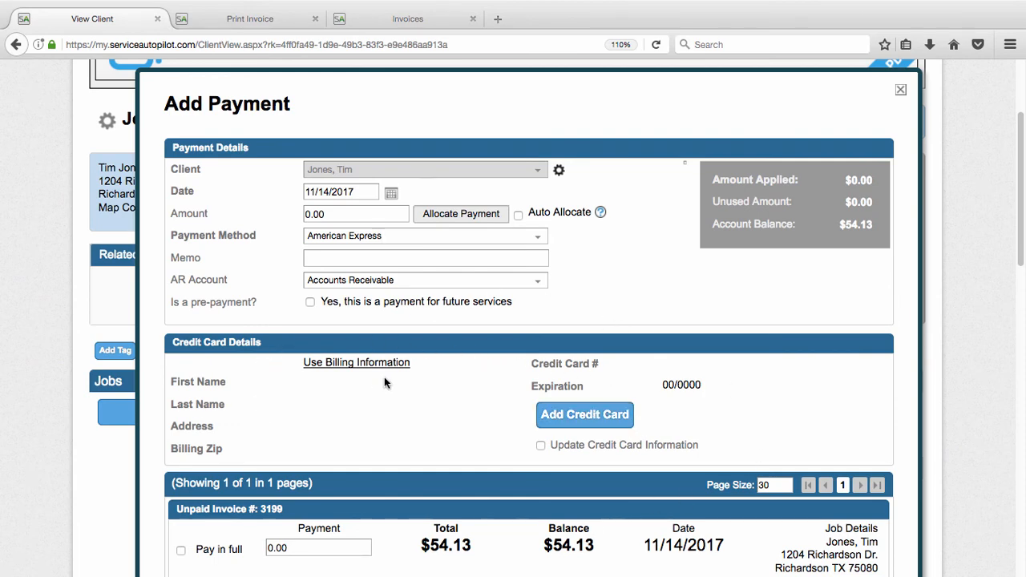
pyautogui.scroll(-3, 401, 365)
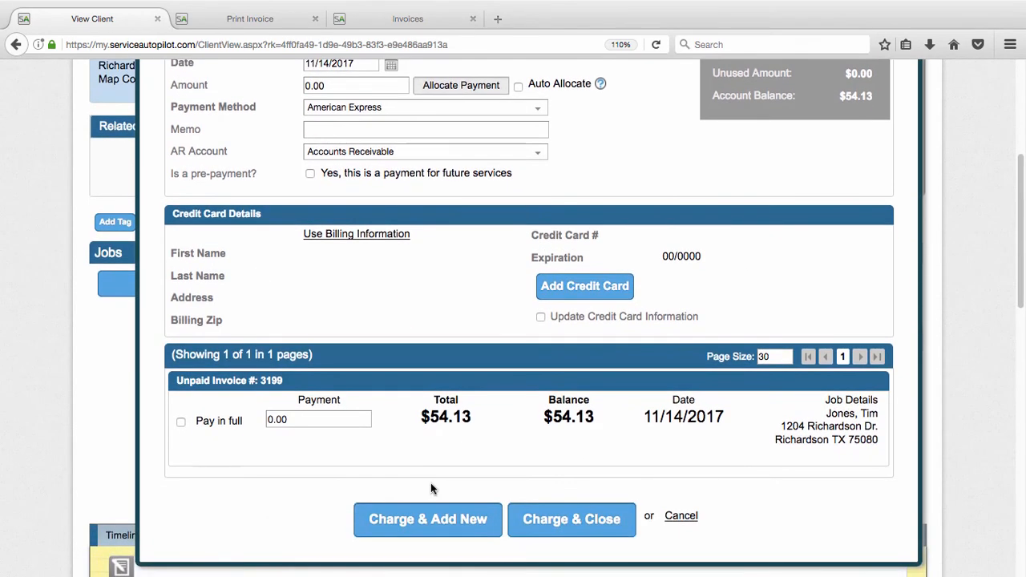
pyautogui.scroll(2, 388, 344)
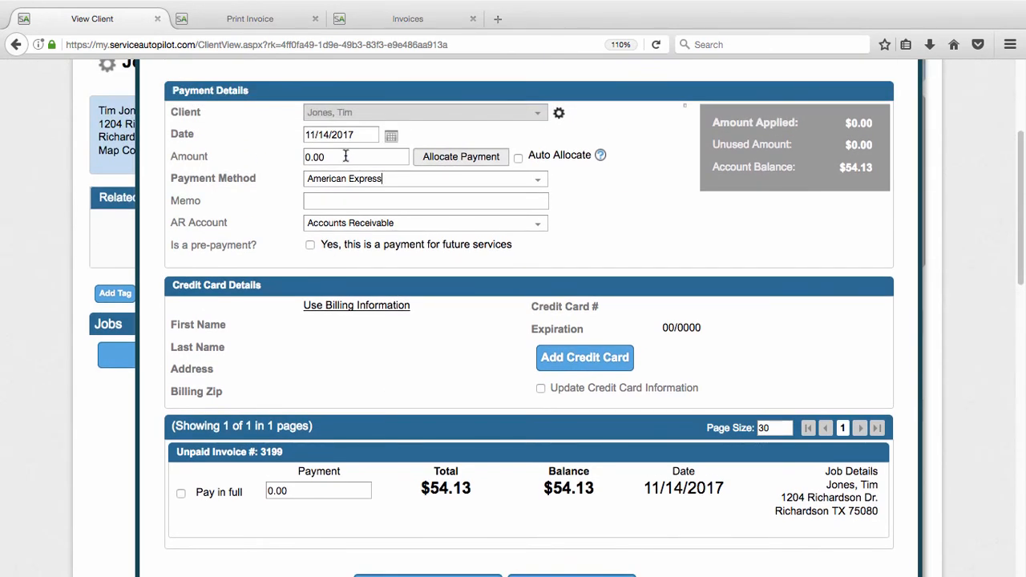
# Set the payment amount to 54.13 and allocate it to the client's unpaid invoice.
pyautogui.click(345, 156)
pyautogui.write('54.13')
pyautogui.click(448, 157)
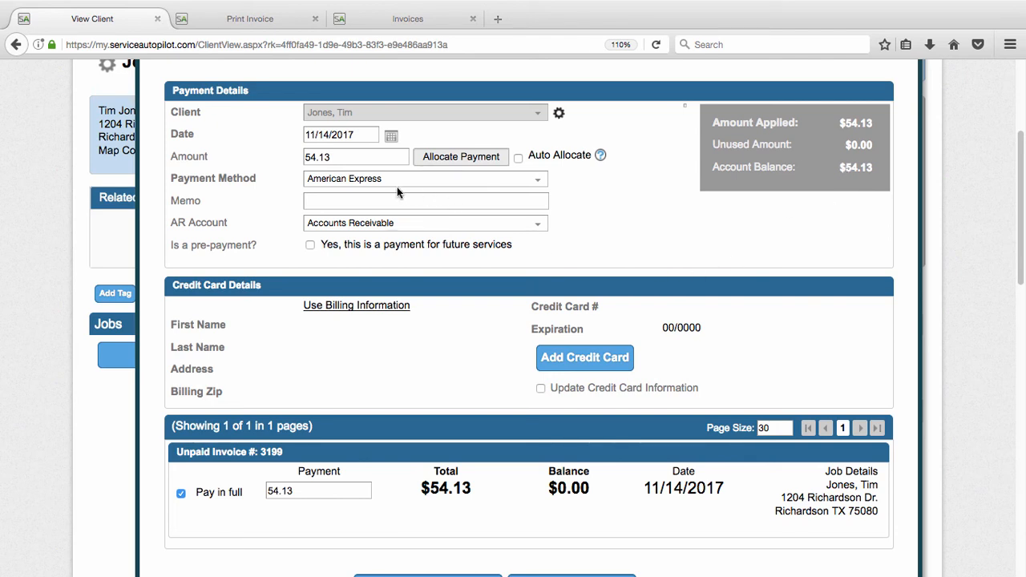
# Try Cash as the payment method and go to the memo field.
pyautogui.click(351, 181)
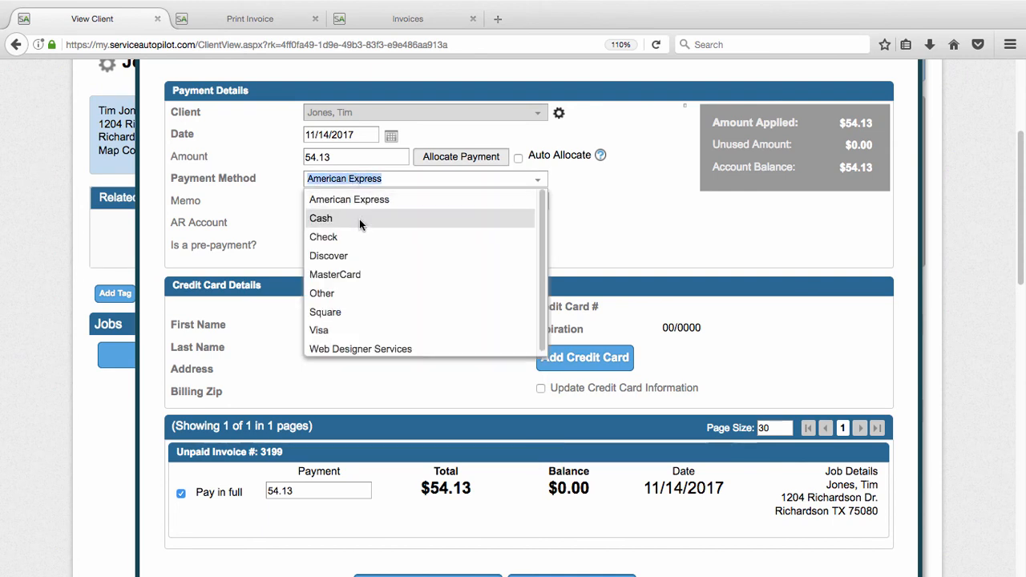
pyautogui.click(359, 219)
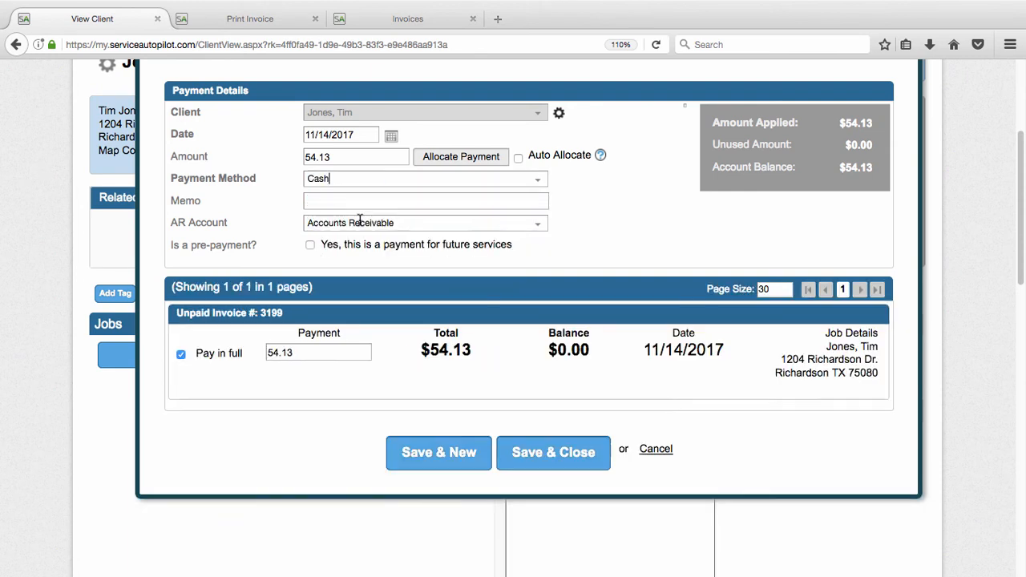
pyautogui.click(312, 201)
# Set the payment method to Check with check number 1234, then save and close the payment.
pyautogui.click(332, 180)
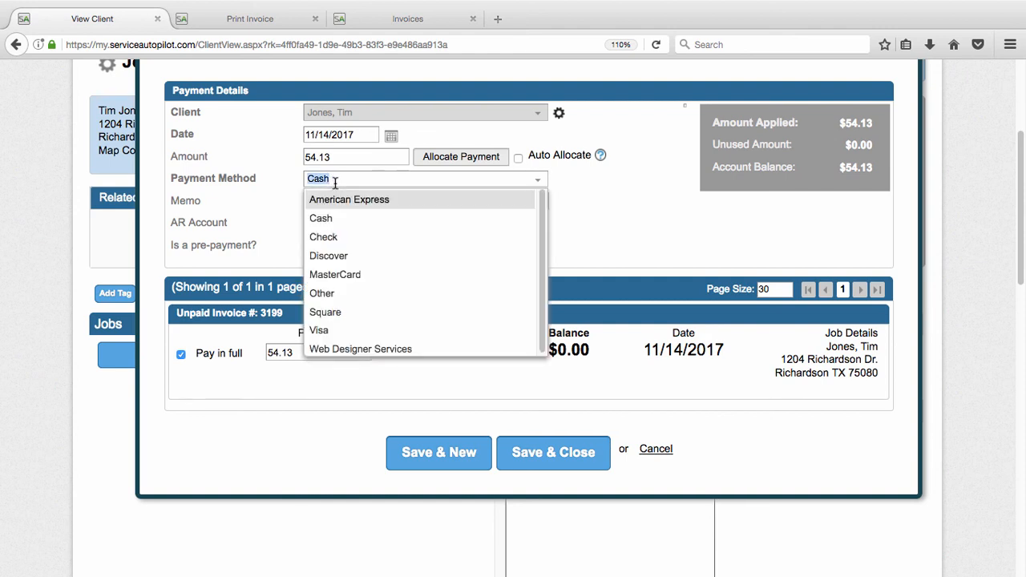
pyautogui.click(336, 239)
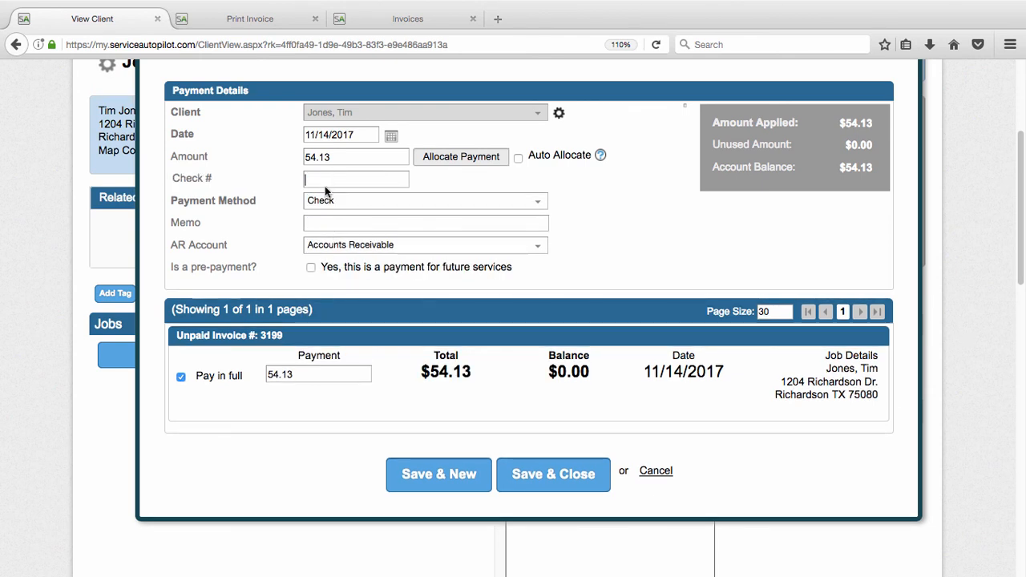
pyautogui.click(324, 187)
pyautogui.write('1234')
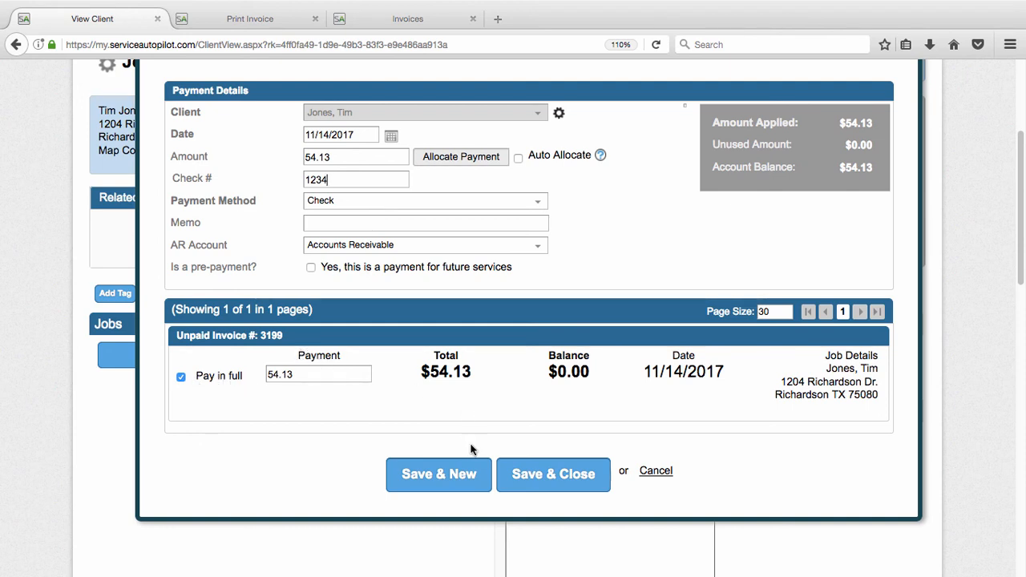
pyautogui.click(550, 479)
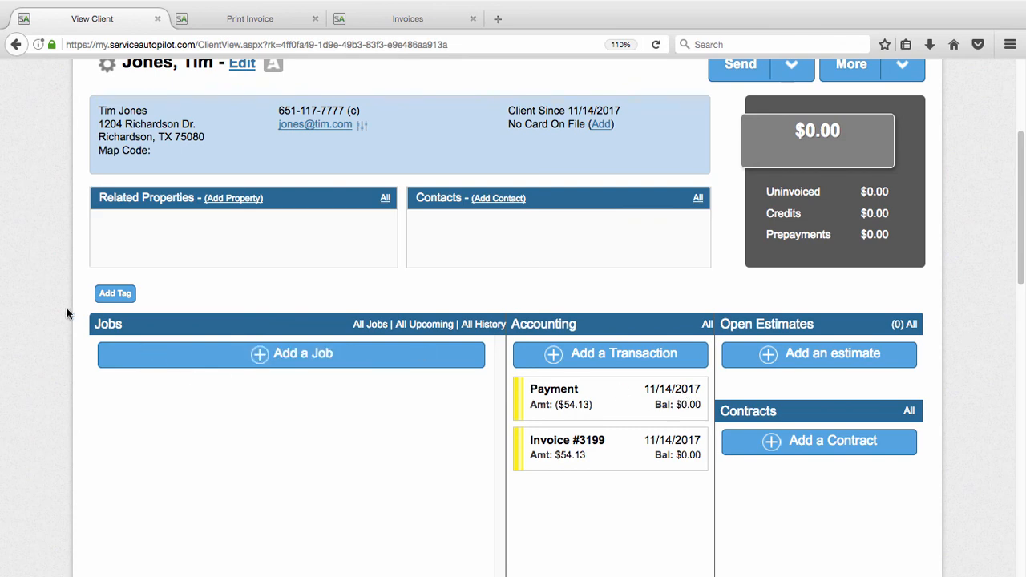
pyautogui.scroll(-1, 67, 315)
pyautogui.scroll(3, 67, 314)
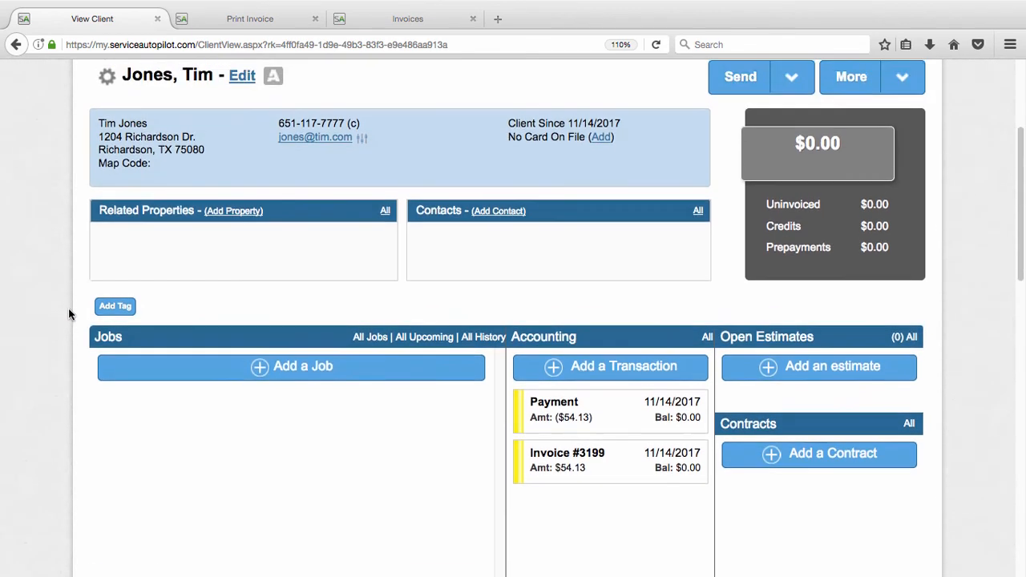
pyautogui.scroll(1, 71, 320)
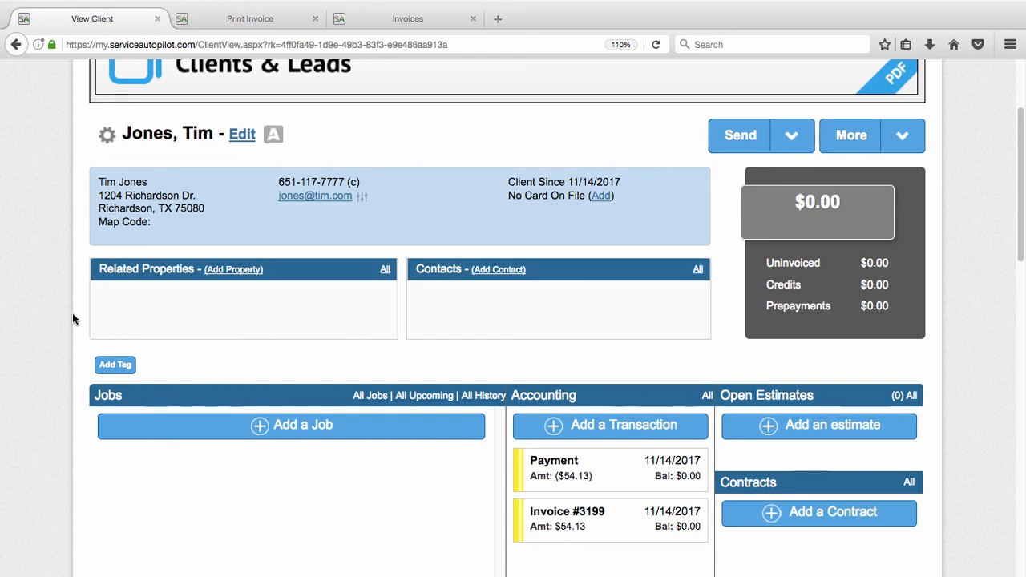
pyautogui.scroll(1, 73, 320)
pyautogui.scroll(3, 72, 319)
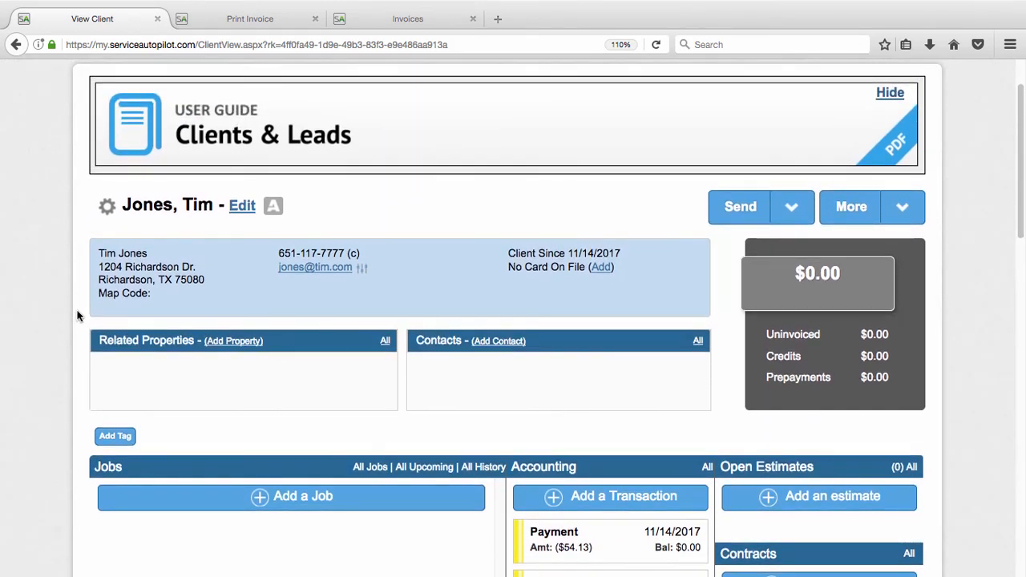
pyautogui.scroll(1, 80, 315)
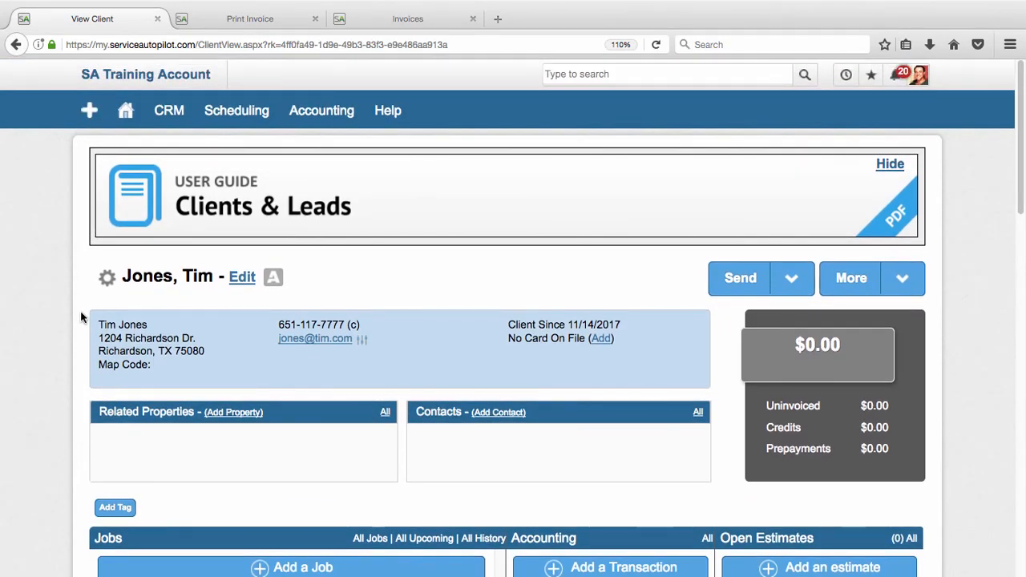